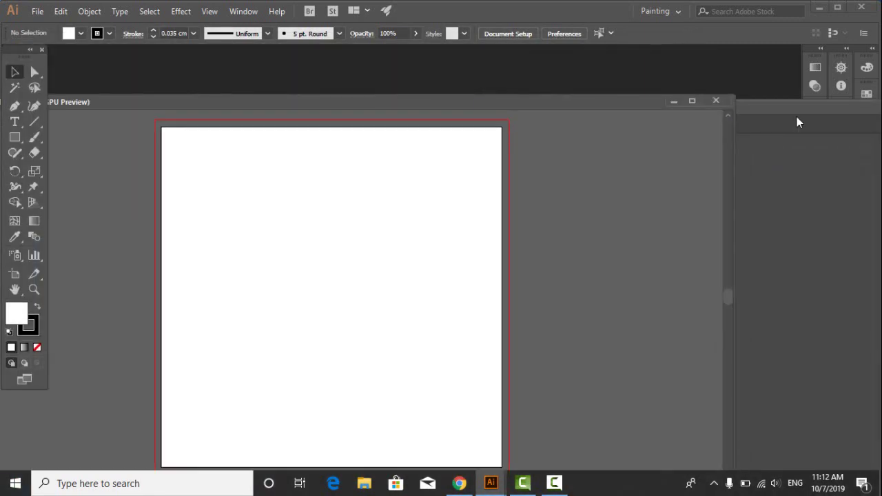
Step: Ungroup the grasshopper artwork in the Untitled-1 document and delete the large leaf behind the insect
left_click(796, 117)
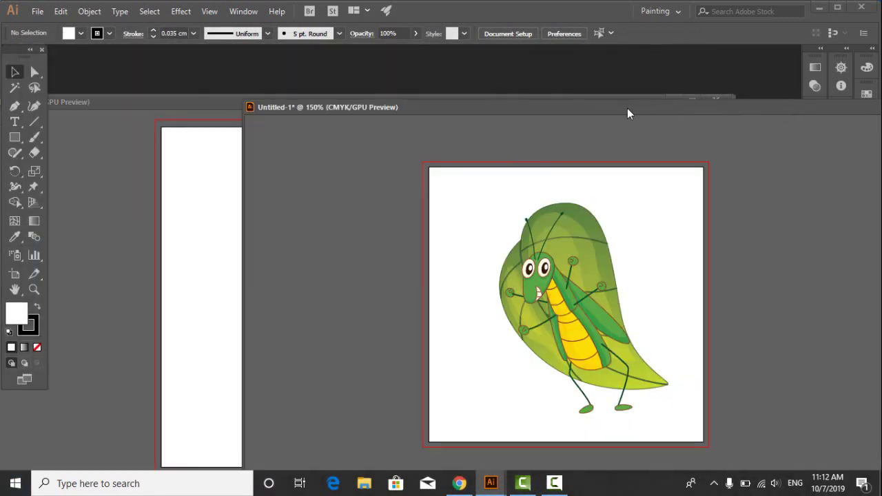
left_click_drag(628, 109, 743, 114)
right_click(701, 233)
left_click(737, 341)
left_click(480, 316)
left_click_drag(665, 236, 438, 199)
left_click(559, 170)
left_click(487, 263)
key("Delete")
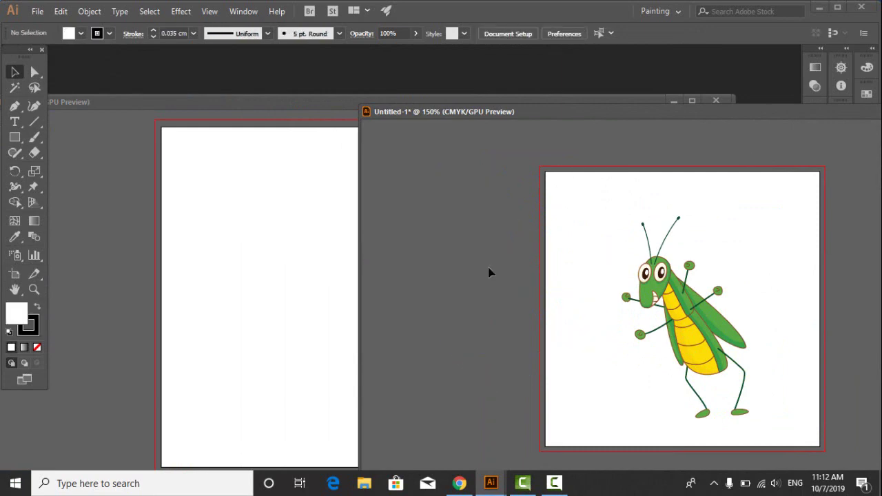
Step: Ungroup the grasshopper and delete the raised arm closest to its head
left_click(687, 270)
right_click(687, 268)
left_click(744, 167)
left_click(706, 248)
left_click(689, 268)
key("Delete")
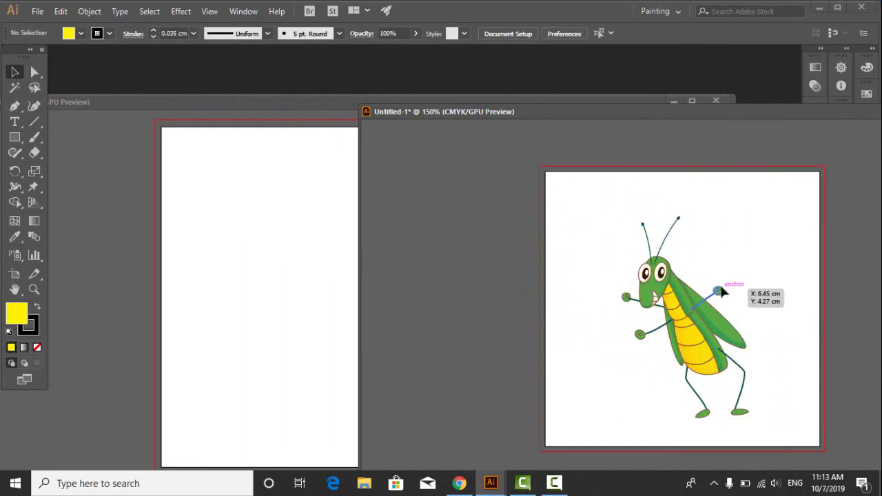
Step: Delete the grasshopper's remaining arms
left_click(635, 333)
key("Delete")
left_click(626, 300)
key("Delete")
Step: Try deleting both of the grasshopper's legs and undo the deletion
left_click(696, 392)
key("Delete")
left_click(742, 409)
key("Delete")
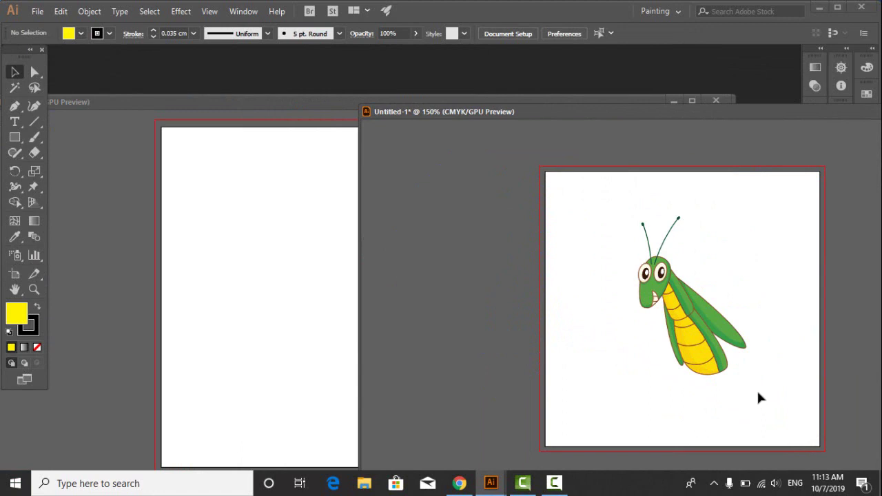
key("ctrl+z")
left_click(756, 398)
left_click(744, 411)
left_click(783, 400)
Step: Delete both legs with their feet so only the grasshopper's head and body parts are left
left_click(741, 412)
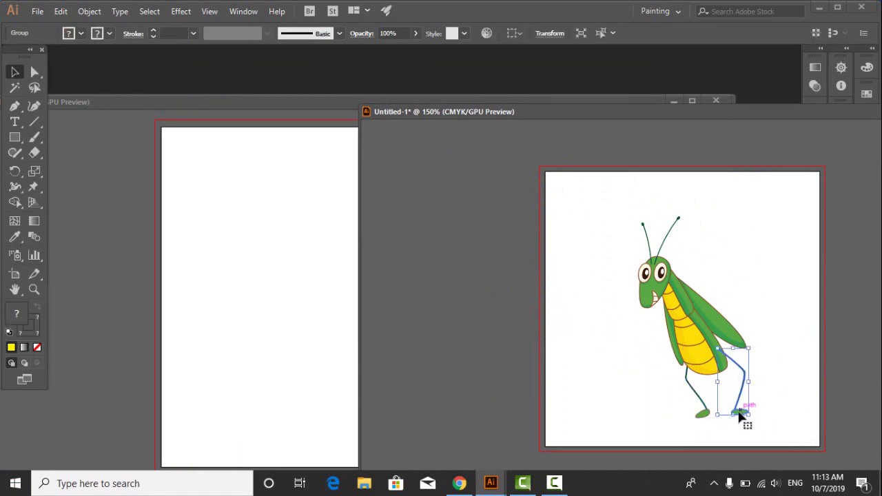
key("Delete")
left_click(704, 413)
key("Delete")
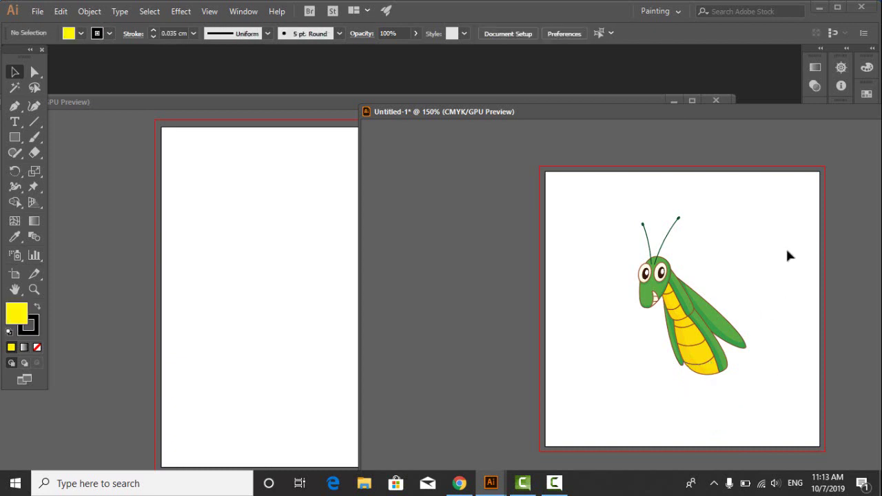
Step: Ungroup the grasshopper's head group so the eyes, mouth, antennae and face are separate objects
scroll(641, 294, "up", 2)
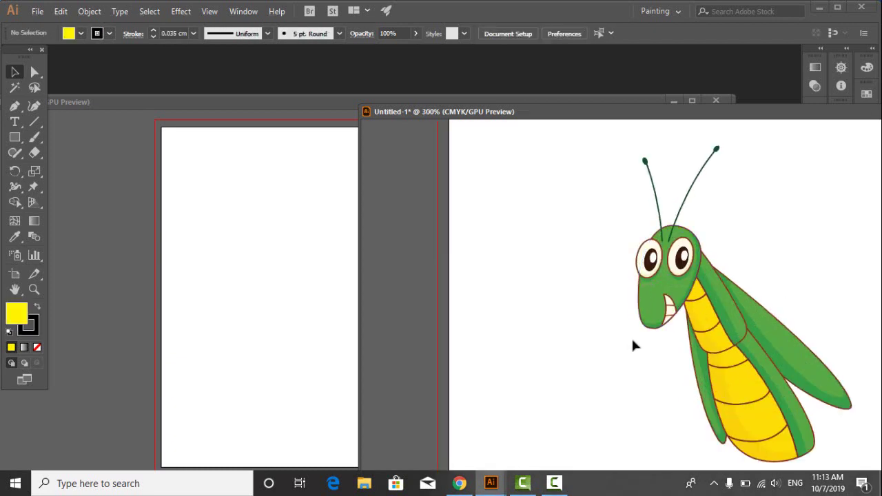
left_click(666, 265)
right_click(654, 265)
left_click(841, 282)
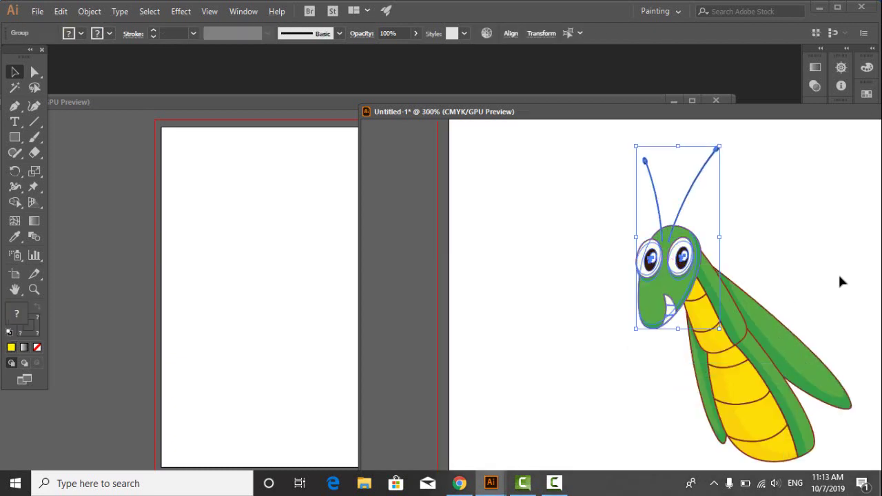
left_click(841, 281)
left_click(654, 265)
right_click(649, 260)
left_click(713, 367)
left_click(793, 246)
Step: Delete both eyes and the mouth from the grasshopper's face
left_click(646, 257)
key("Delete")
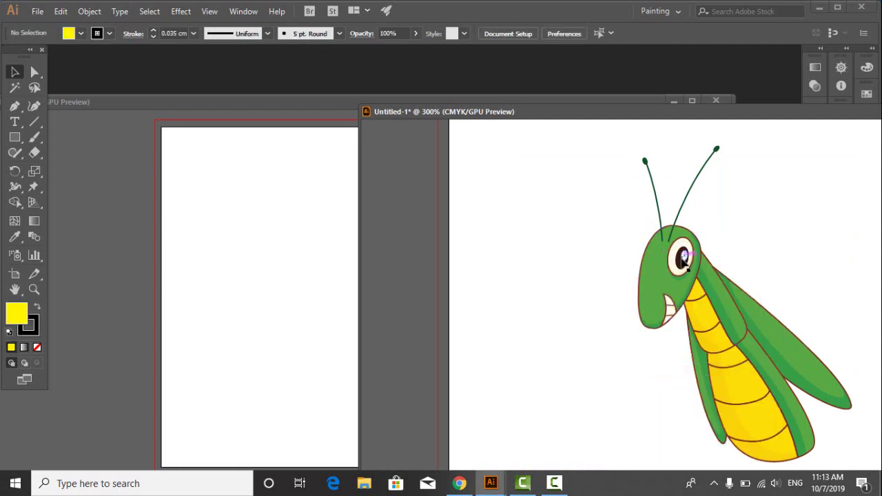
left_click(679, 300)
key("Delete")
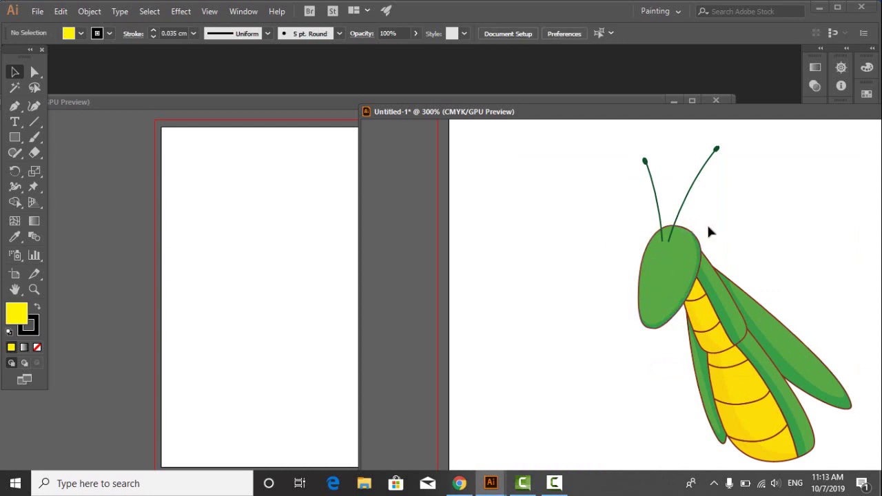
left_click(646, 268)
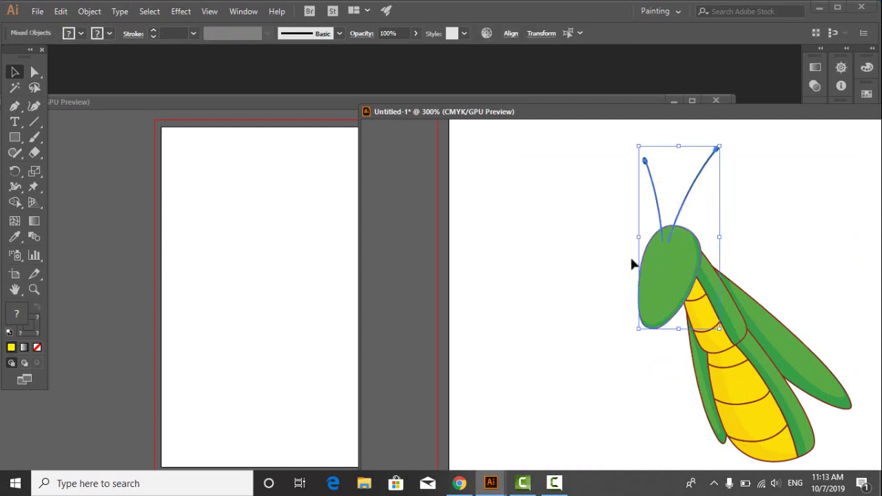
left_click_drag(645, 268, 588, 258)
key("ctrl+z")
Step: Select the green head together with its antennae and copy it onto the blank document's artboard
left_click(660, 327)
left_click(677, 215, "shift")
left_click_drag(666, 232, 257, 295)
left_click(395, 311)
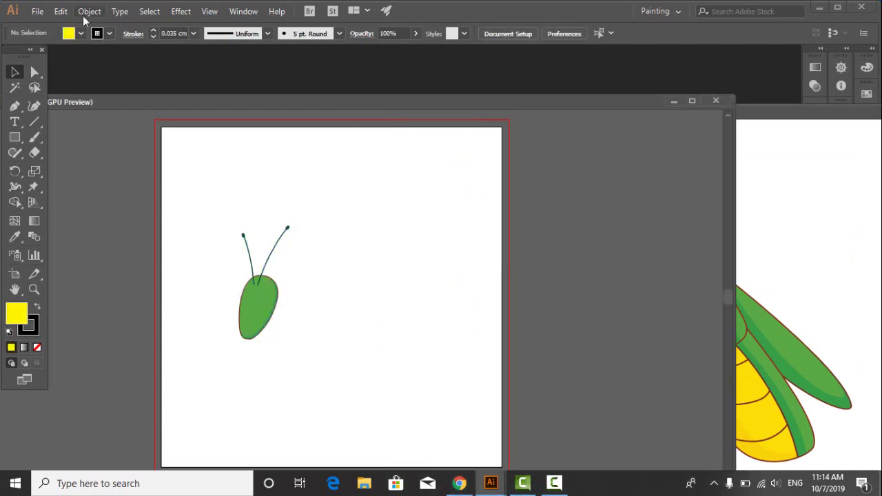
Step: Export the head artwork as a PNG named head into the grasshoppers-house folder on the Desktop
left_click(37, 11)
mouse_move(108, 238)
left_click(293, 253)
left_click(275, 108)
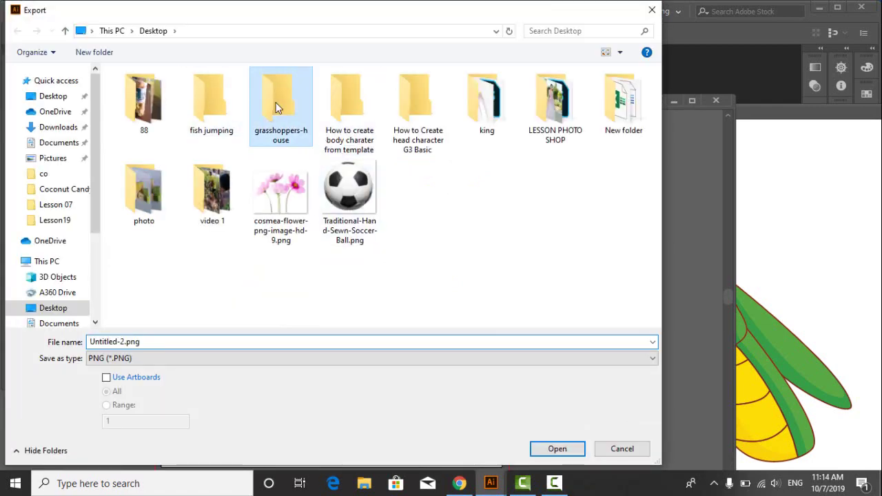
double_click(275, 108)
left_click(235, 343)
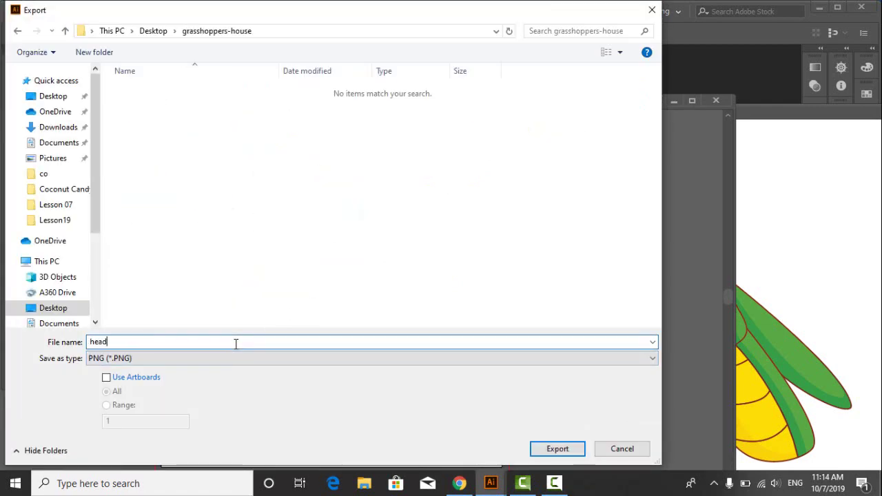
left_click(557, 449)
left_click(403, 410)
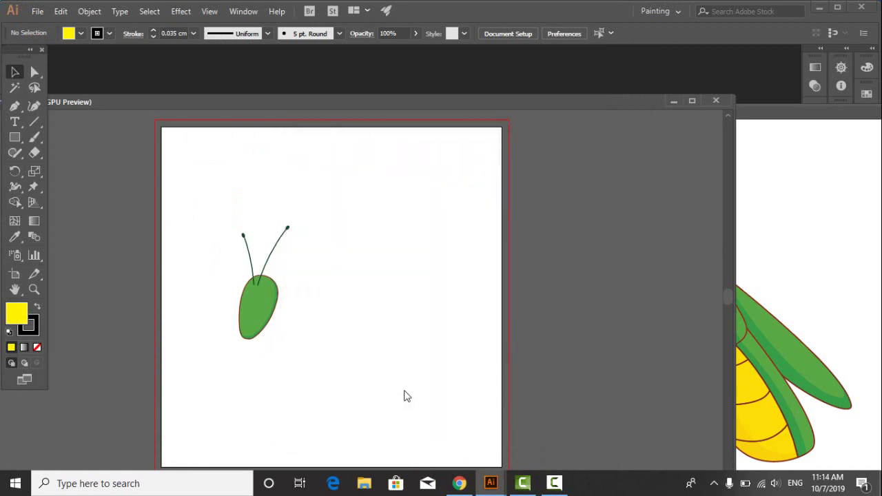
Step: Remove the head from the export document and move the original head away from the grasshopper's body in Untitled-1
left_click_drag(326, 268, 195, 362)
key("ctrl+x")
left_click(826, 252)
key("ctrl+v")
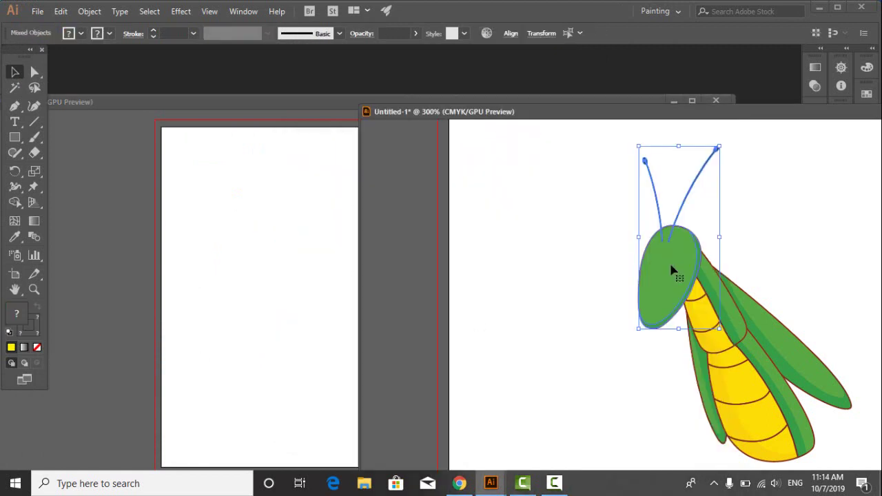
left_click(766, 250)
left_click_drag(795, 268, 725, 230)
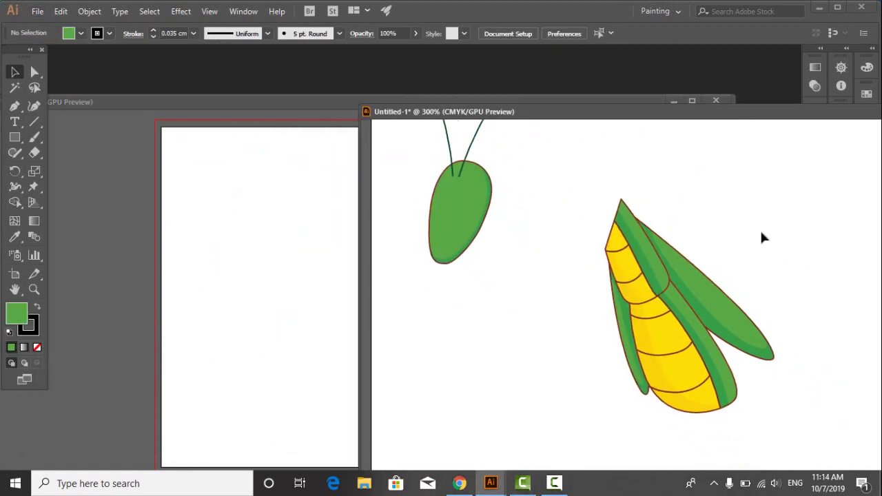
Step: Select the whole body with its wings, copy it into the empty export document and position it near the artboard's centre
left_click_drag(782, 255, 579, 417)
left_click_drag(620, 339, 374, 301)
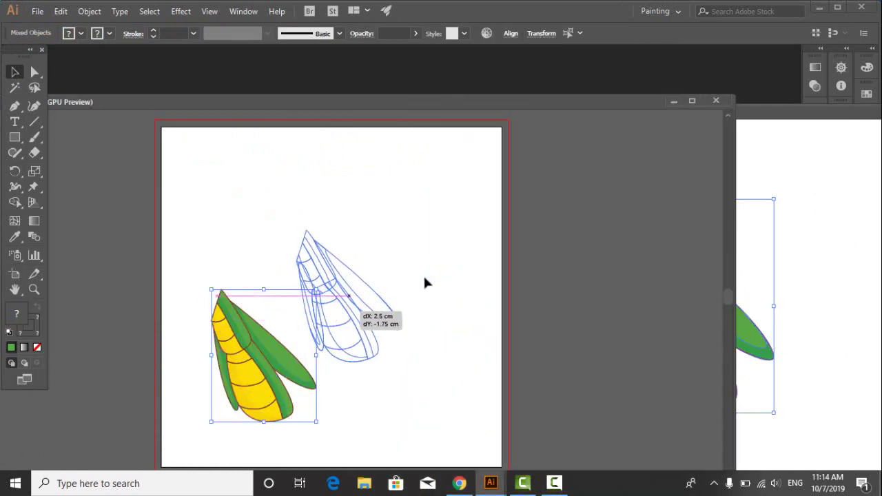
left_click(358, 235)
Step: Export the body artwork as a PNG named Hip into the grasshoppers-house folder
left_click(43, 12)
mouse_move(60, 238)
left_click(252, 252)
type("Hip")
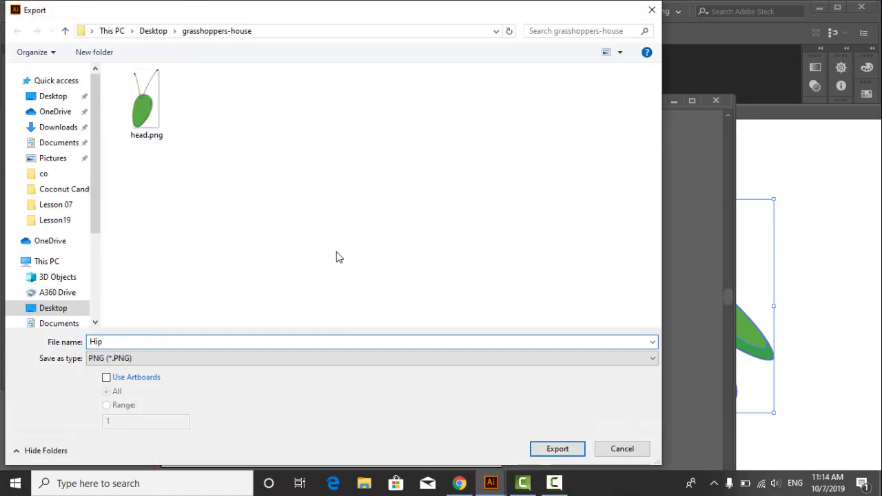
left_click(583, 451)
left_click(406, 412)
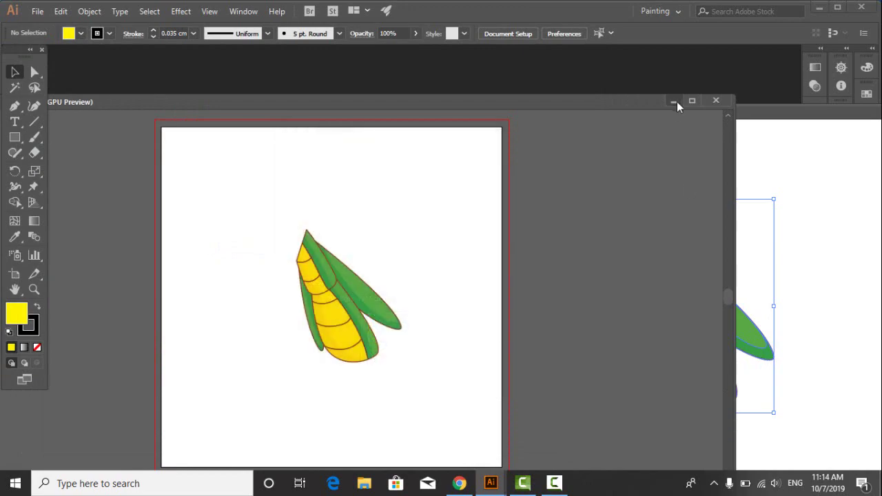
Step: Minimise both document windows and Illustrator itself to reach the desktop
left_click(675, 103)
left_click_drag(711, 116, 428, 104)
left_click(812, 98)
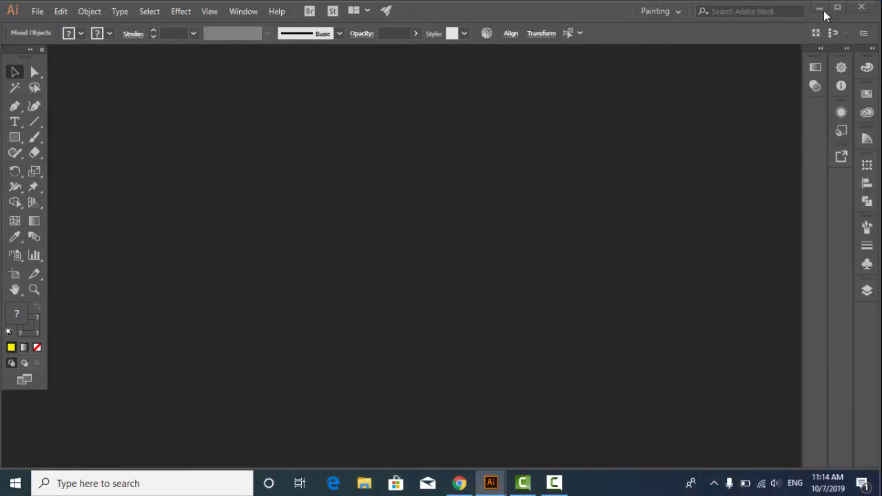
left_click(820, 8)
Step: Turn off the computer's Wi-Fi connection
left_click(762, 483)
left_click(666, 452)
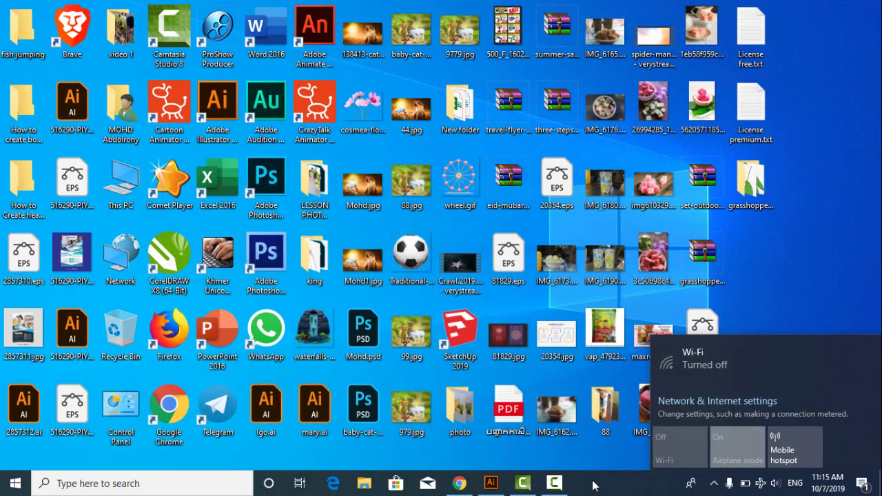
left_click(554, 483)
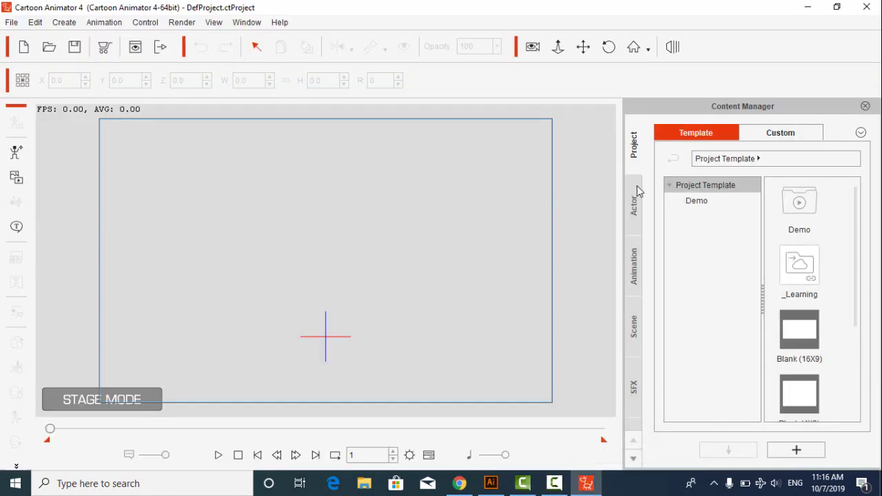
Step: Place the Ted_S actor from the first G3 360 character template folder onto the Cartoon Animator stage
left_click(635, 199)
left_click(678, 200)
left_click(688, 216)
left_click(699, 232)
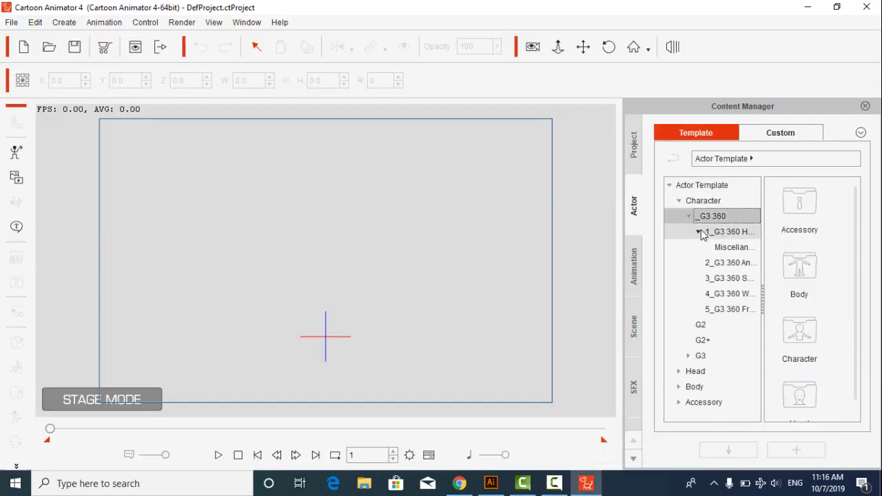
left_click(717, 233)
scroll(807, 305, "down", 8)
left_click_drag(810, 322, 281, 203)
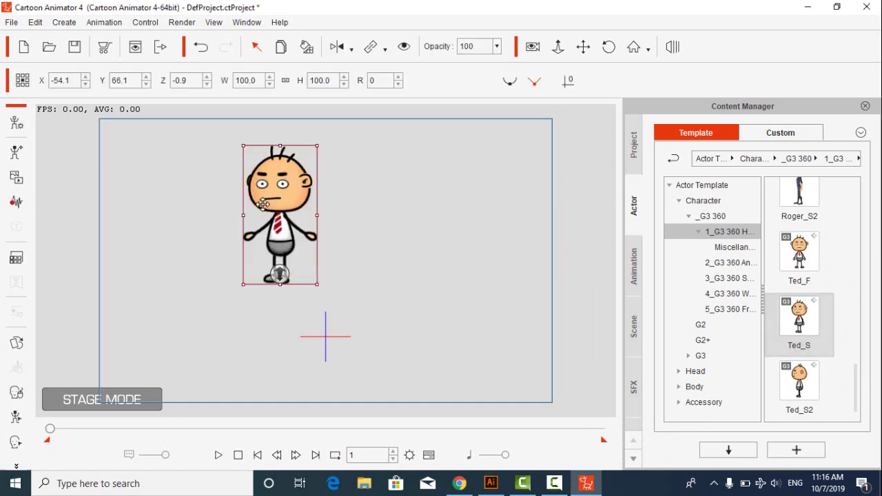
Step: Enlarge the Ted_S actor to a scale of about 167 and move it near the middle of the stage
left_click_drag(317, 283, 350, 307)
left_click_drag(275, 222, 336, 329)
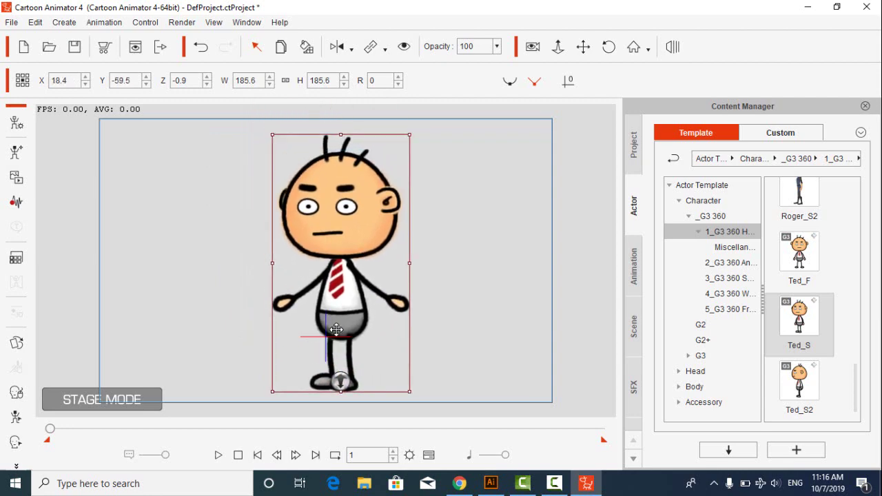
left_click_drag(410, 135, 403, 150)
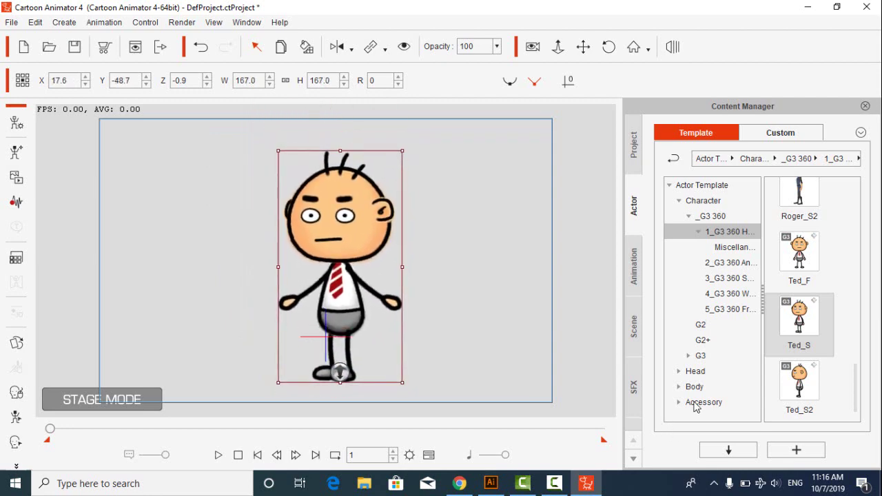
Step: Launch Adobe Photoshop CS6 from the desktop and switch back to Cartoon Animator
left_click(807, 7)
left_click(270, 259)
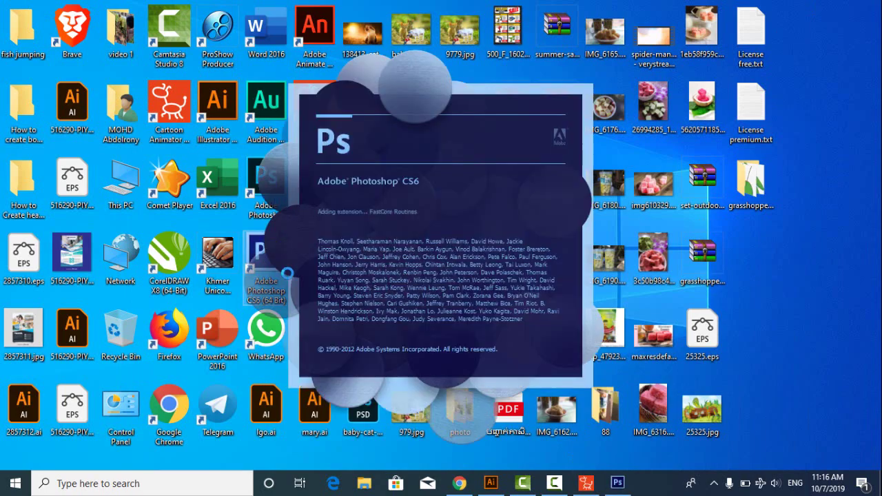
left_click(586, 482)
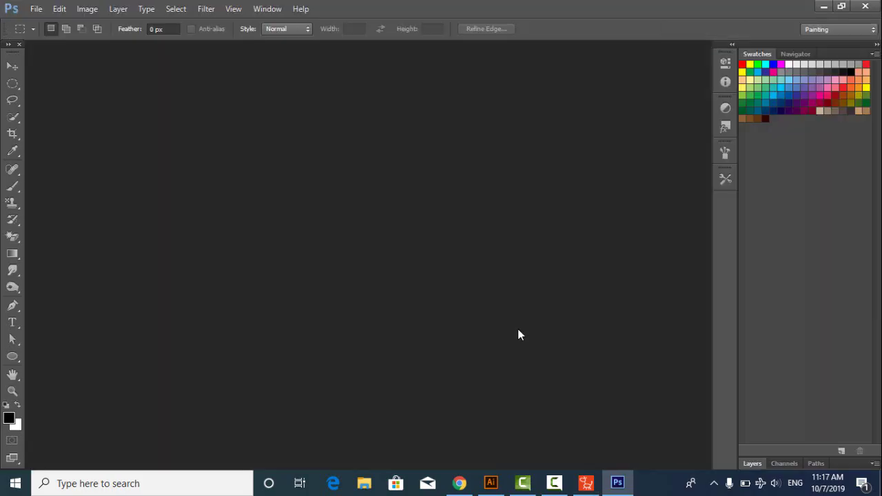
left_click(587, 484)
Step: Select the character's LThigh_Layer in Composer mode and open its image in Photoshop as the external editor
left_click_drag(384, 75, 694, 114)
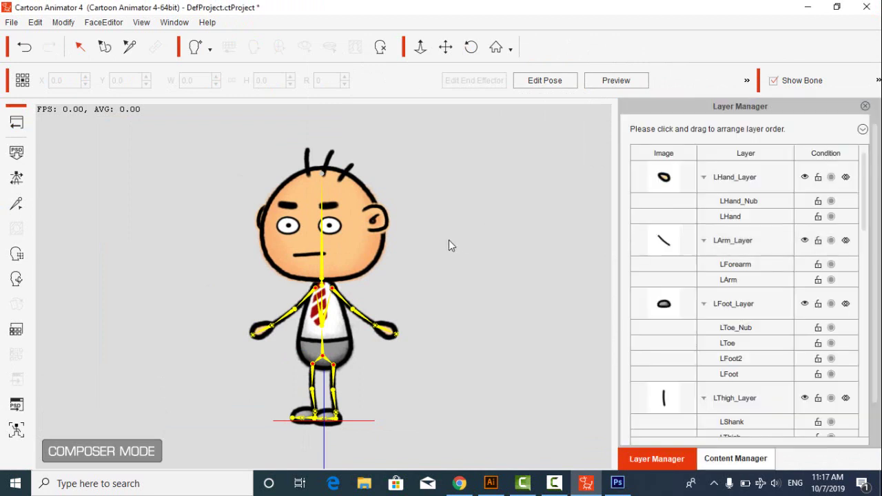
left_click(338, 384)
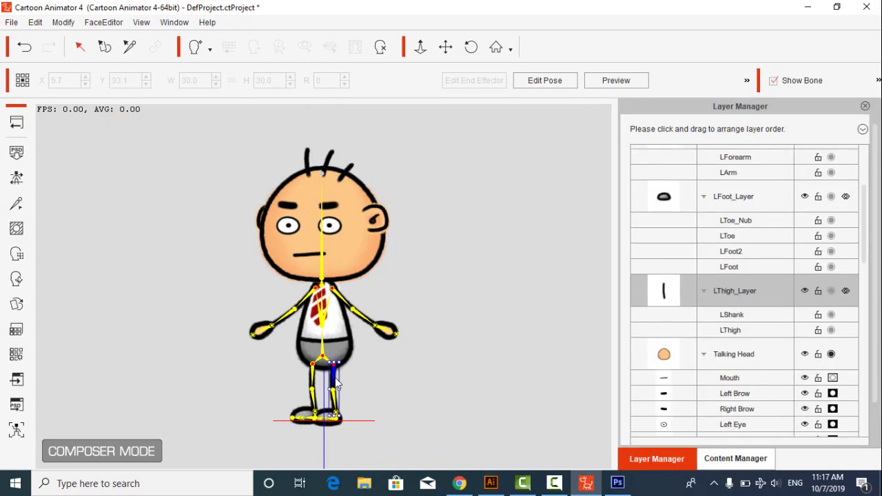
double_click(773, 106)
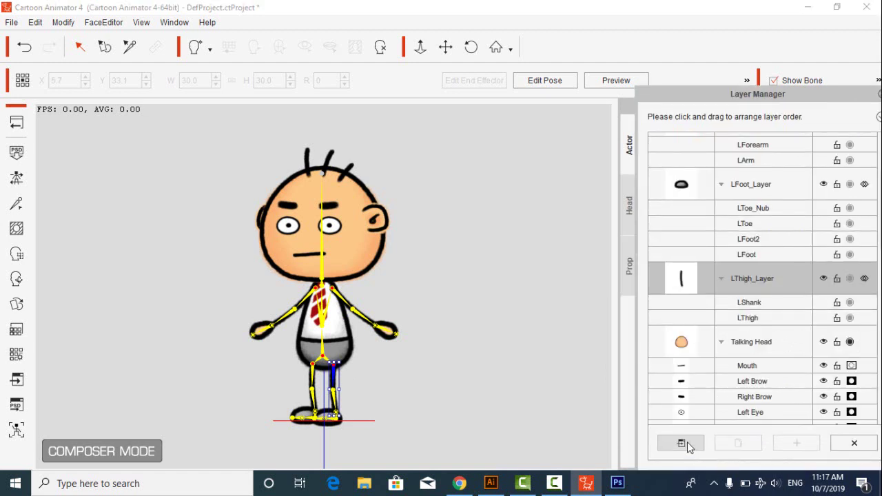
left_click(687, 443)
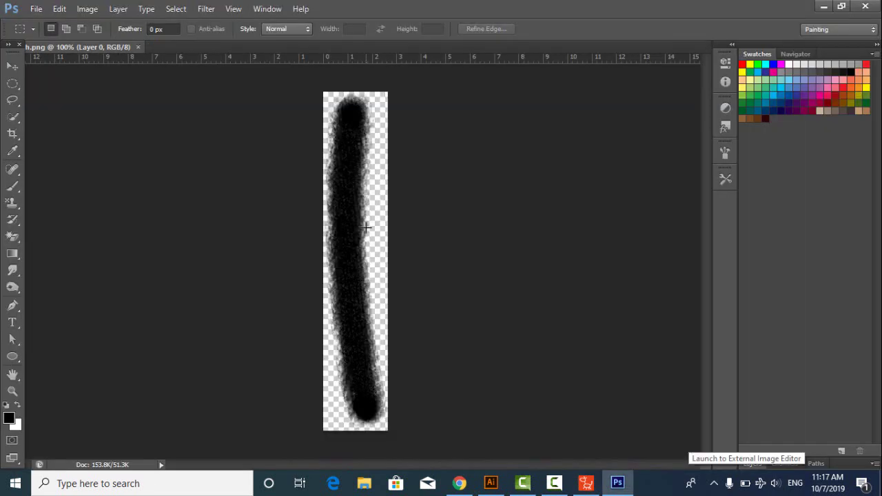
Step: Close the thigh image and minimise Photoshop to return to Cartoon Animator
key("v")
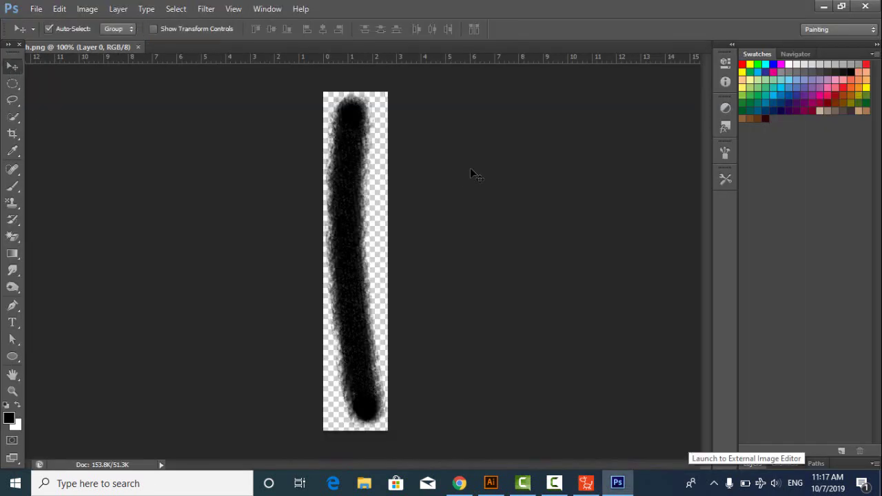
left_click(138, 46)
left_click(824, 7)
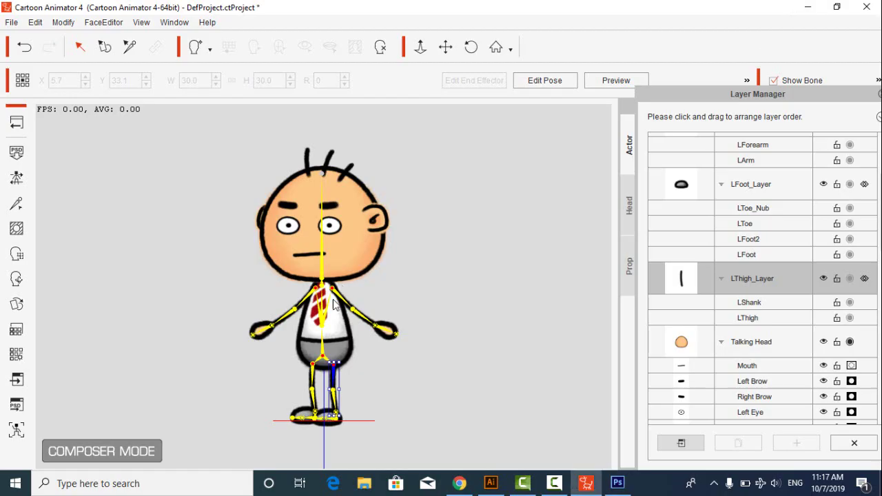
Step: Replace the Hip sprite with the grasshopper body image saved in a Desktop folder, using the Sprite Editor
left_click(322, 349)
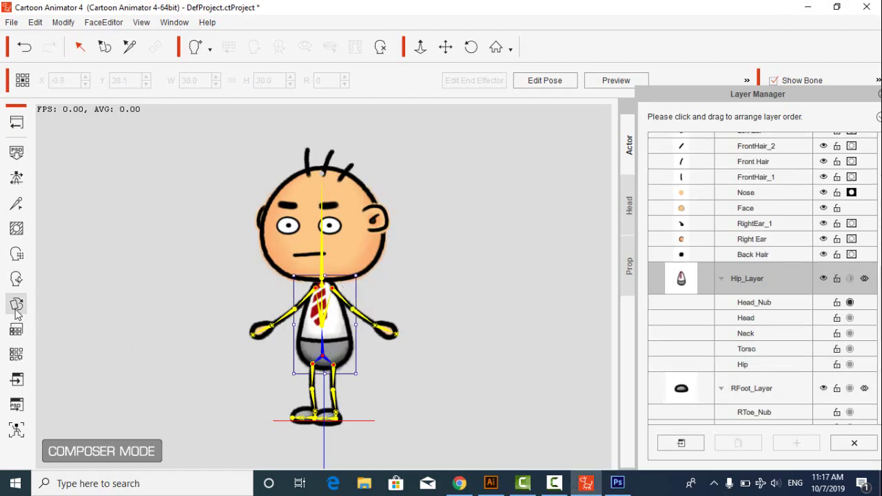
double_click(615, 155)
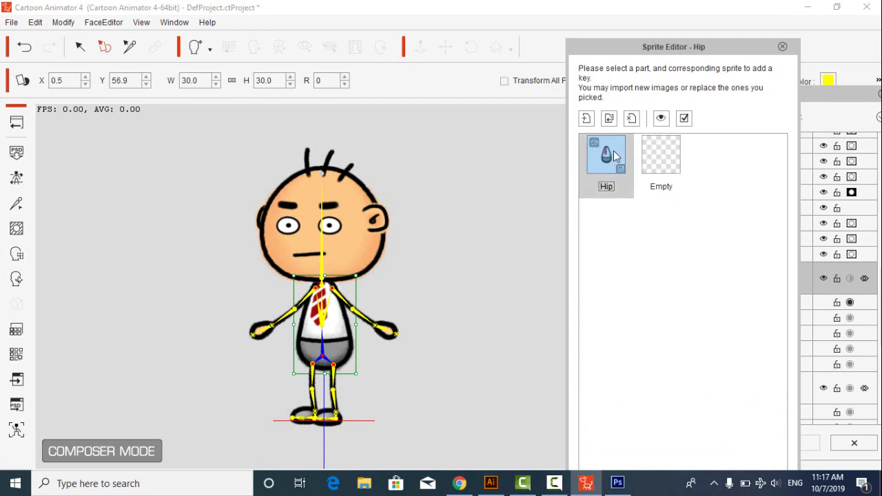
scroll(378, 211, "up", 1)
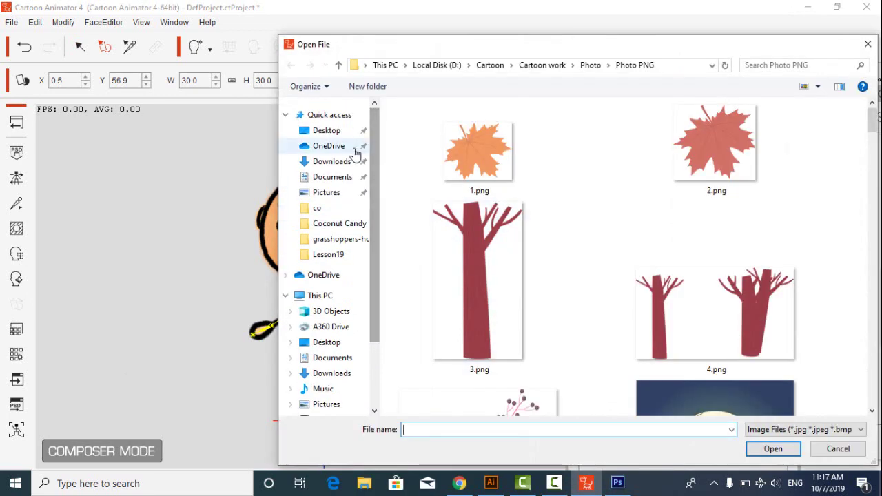
left_click(337, 131)
double_click(544, 152)
double_click(493, 163)
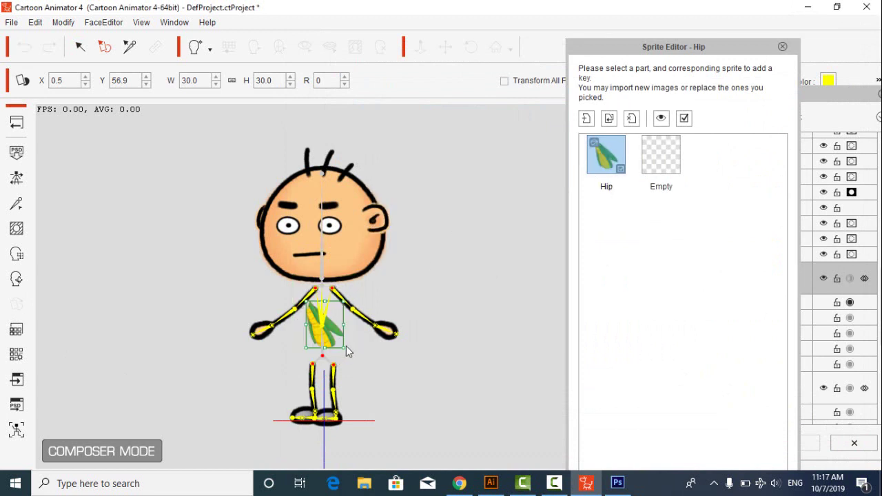
Step: Enlarge the grasshopper body sprite to about 87.7 and place it beneath the head at about X 9.3, Y 53.5
left_click(343, 348)
left_click_drag(345, 349, 390, 398)
mouse_move(334, 343)
left_mouse_down()
mouse_move(351, 341)
mouse_move(347, 333)
mouse_move(350, 350)
left_mouse_up()
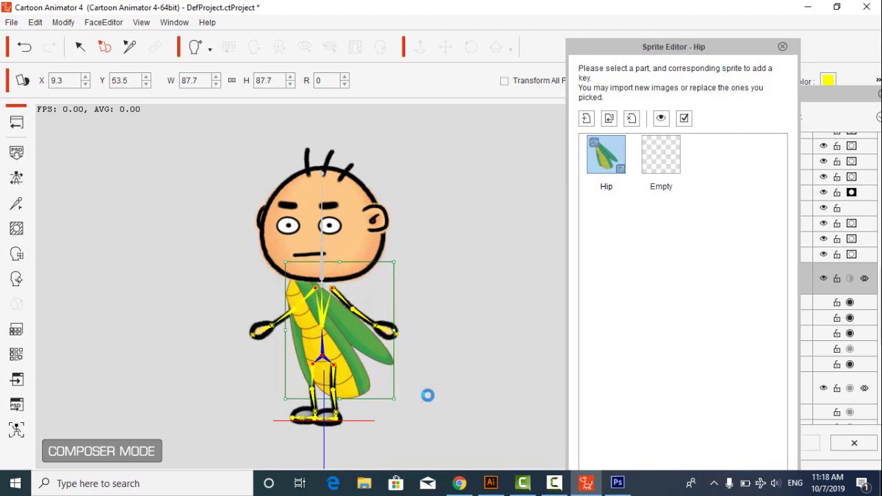
left_click(406, 355)
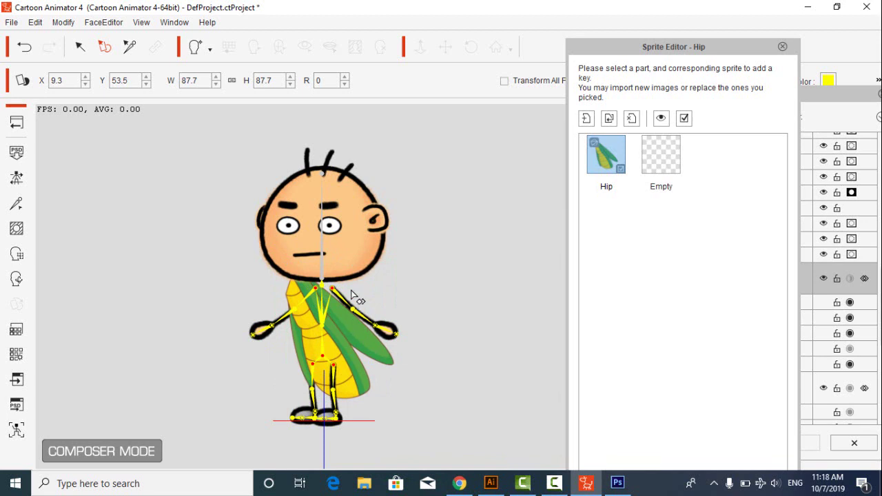
Step: Reposition the torso and head bones along the slanted grasshopper body and close the Sprite Editor
left_click(323, 351)
left_click(131, 48)
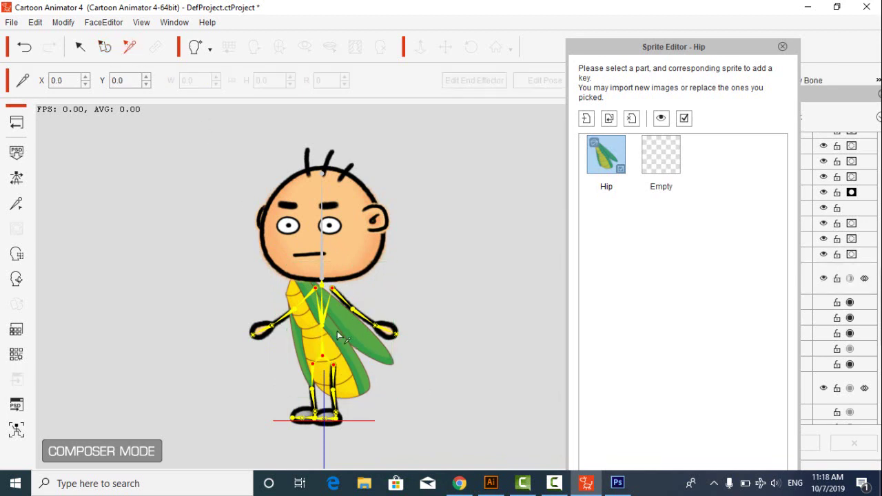
left_click(347, 340)
left_click_drag(362, 343, 354, 325)
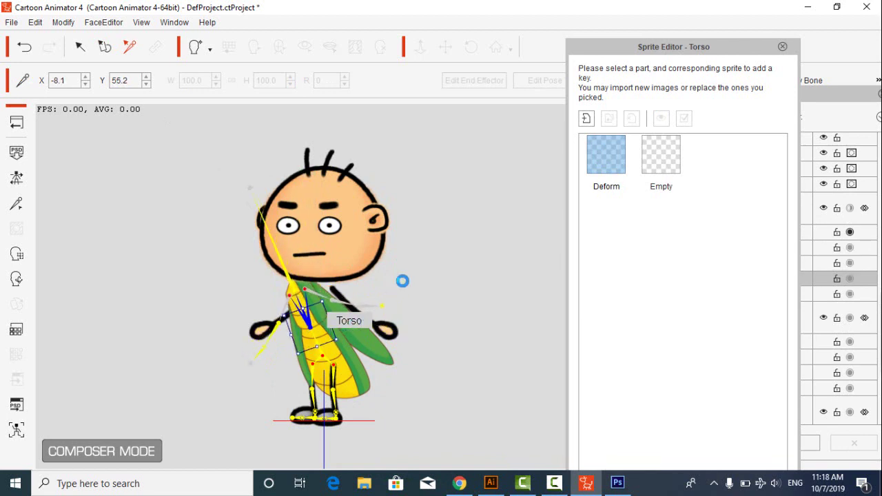
left_click(281, 264)
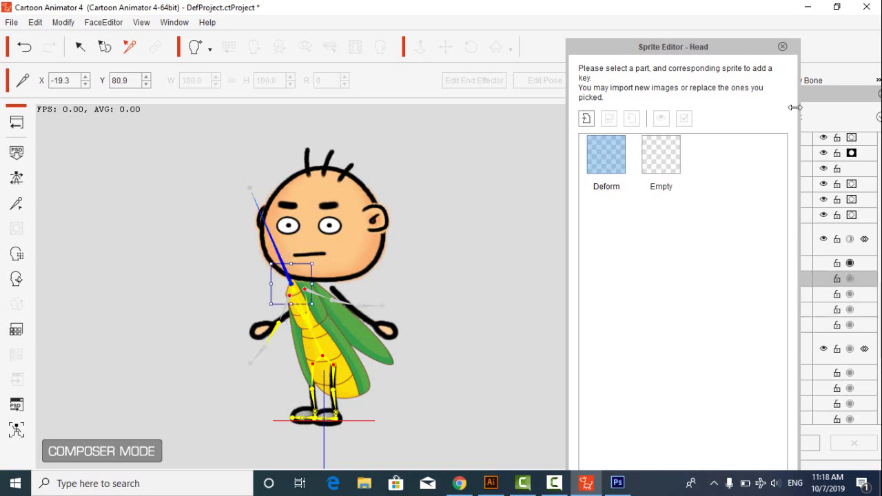
left_click(782, 46)
Step: Select the Talking Head in the Layer Manager and open its image in Photoshop as the external editor
scroll(698, 310, "up", 10)
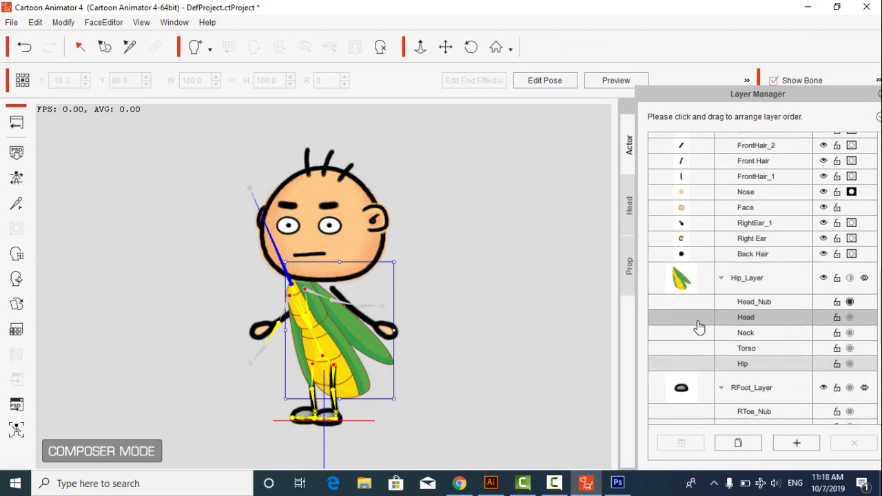
left_click(688, 264)
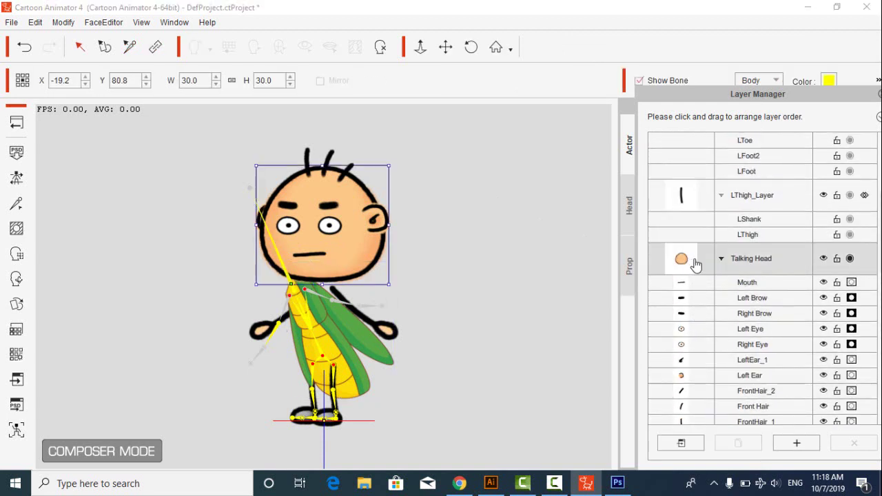
scroll(696, 268, "down", 4)
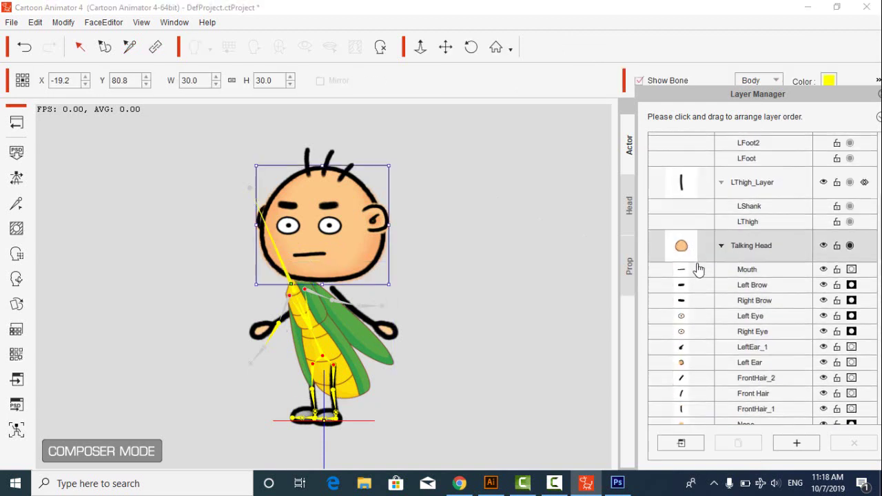
left_click(695, 445)
Step: Open head.png from its Desktop folder in Photoshop
left_click(36, 9)
left_click(31, 22)
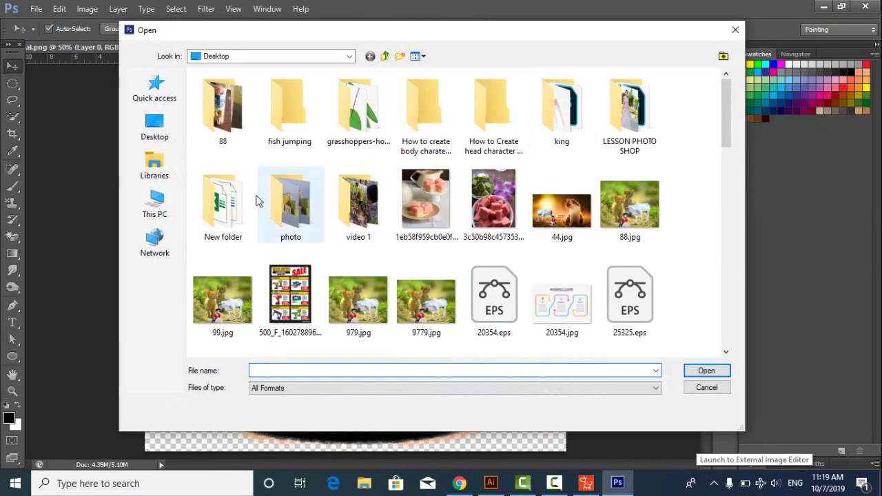
left_click(155, 128)
scroll(469, 228, "down", 8)
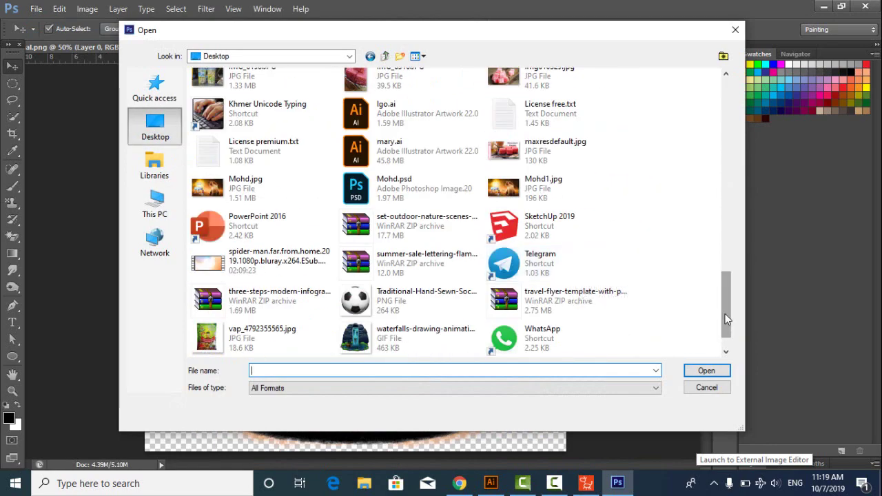
left_click_drag(726, 322, 727, 268)
left_click(551, 485)
left_click(822, 433)
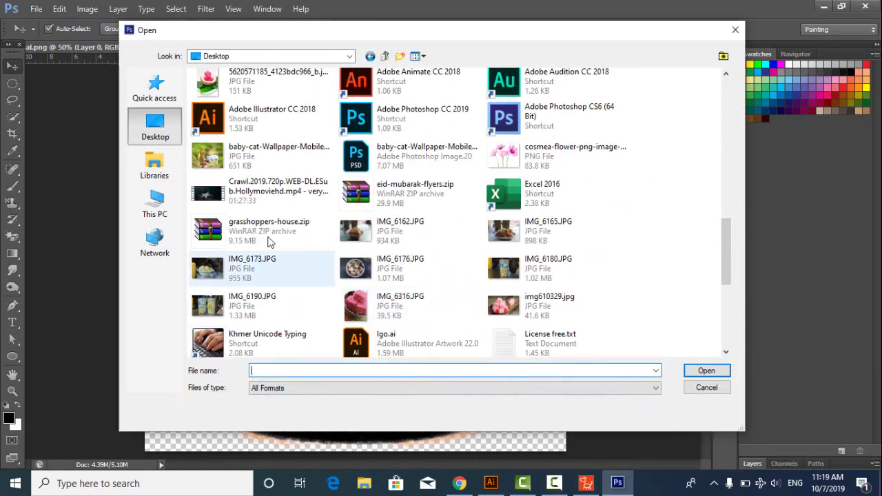
left_click_drag(725, 247, 728, 127)
double_click(397, 154)
double_click(227, 124)
Step: Copy the grasshopper head from head.png into the face image as a new layer and hide Layer 0
left_click_drag(253, 54, 646, 239)
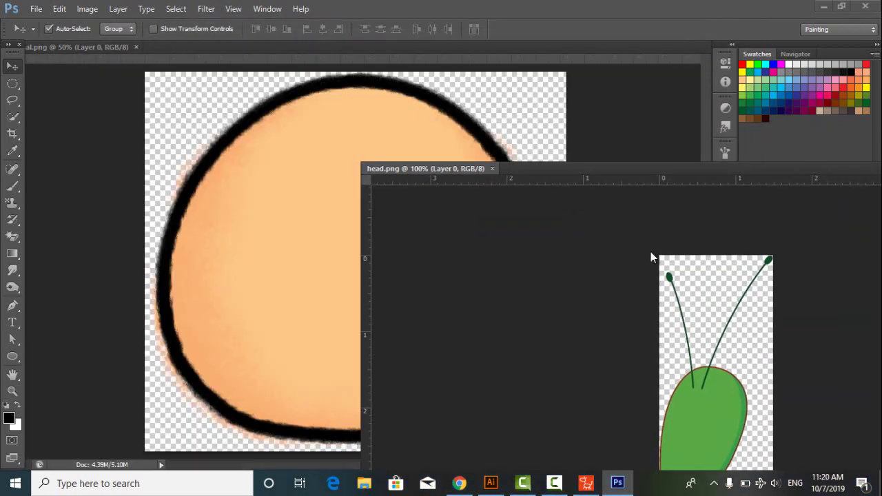
left_click_drag(436, 355, 299, 238)
left_click(436, 166)
left_click(752, 463)
left_click(748, 288)
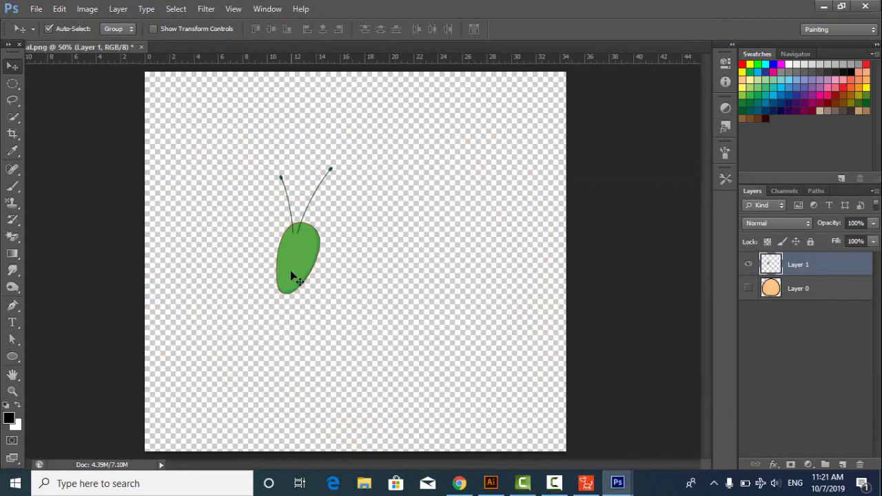
Step: Enlarge the grasshopper head on Layer 1 until it nearly fills the canvas height and move it near the centre
key("ctrl+t")
left_click_drag(333, 294, 412, 378)
scroll(319, 312, "down", 1)
left_click_drag(319, 312, 363, 353)
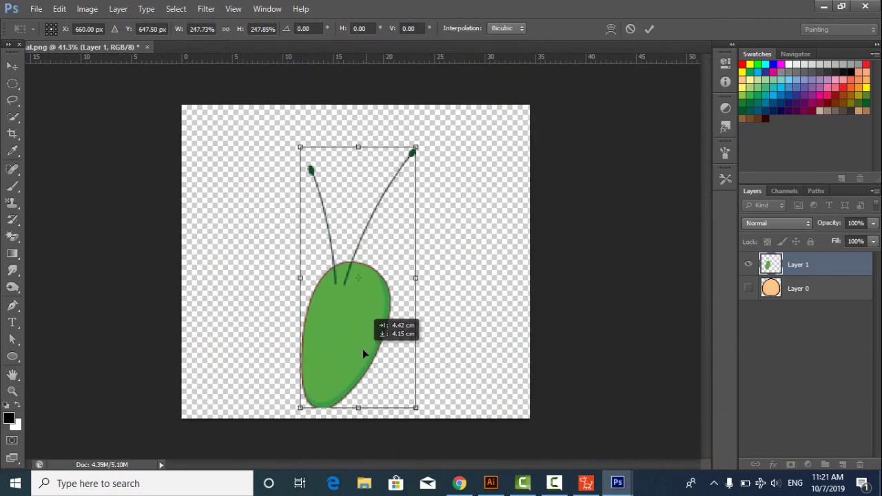
left_click_drag(414, 146, 448, 120)
key("Return")
Step: Save the edited face as Normal.png in PNG format in CTA4Temp, replacing the existing file, and return to Cartoon Animator
left_click(36, 8)
left_click(55, 132)
left_click(372, 276)
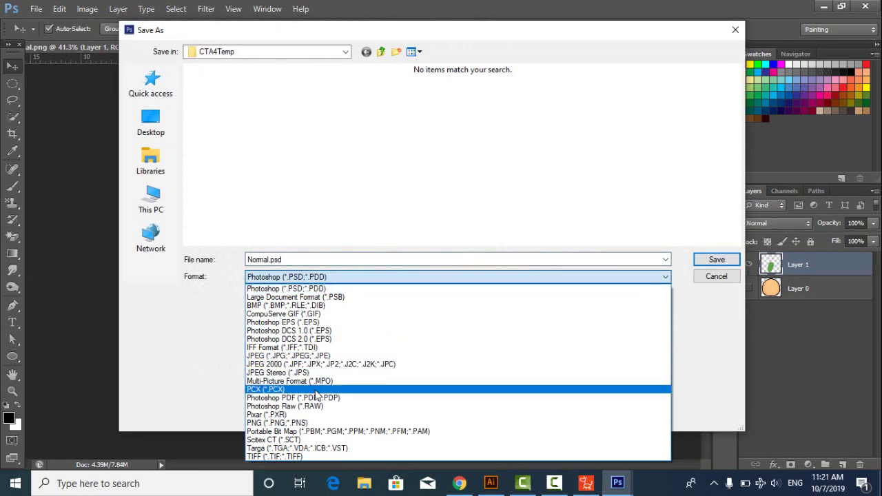
left_click(275, 423)
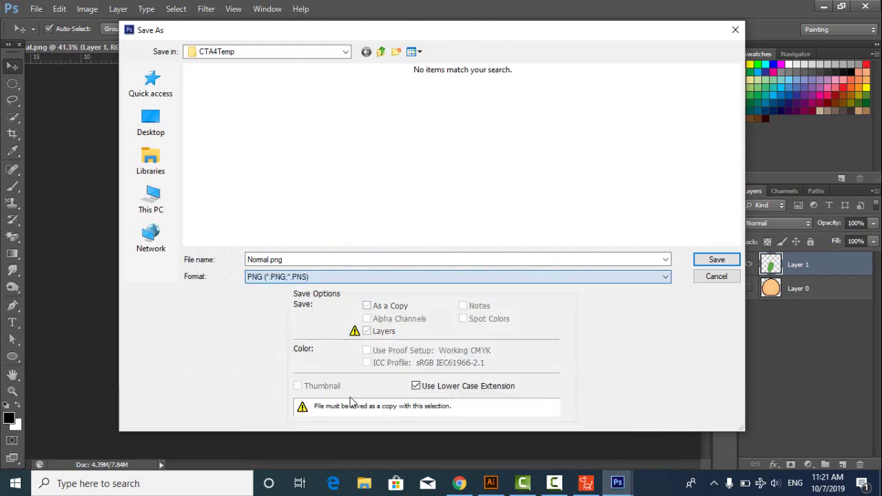
left_click(716, 259)
left_click(413, 192)
left_click(480, 150)
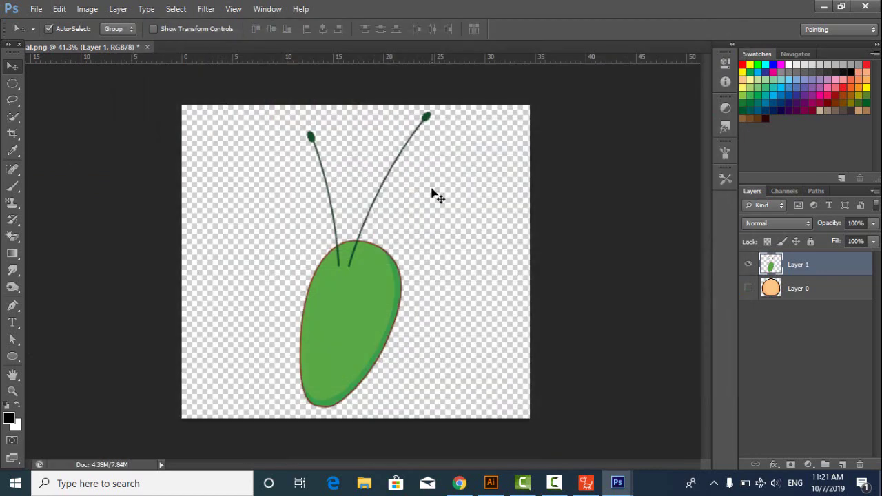
left_click(829, 12)
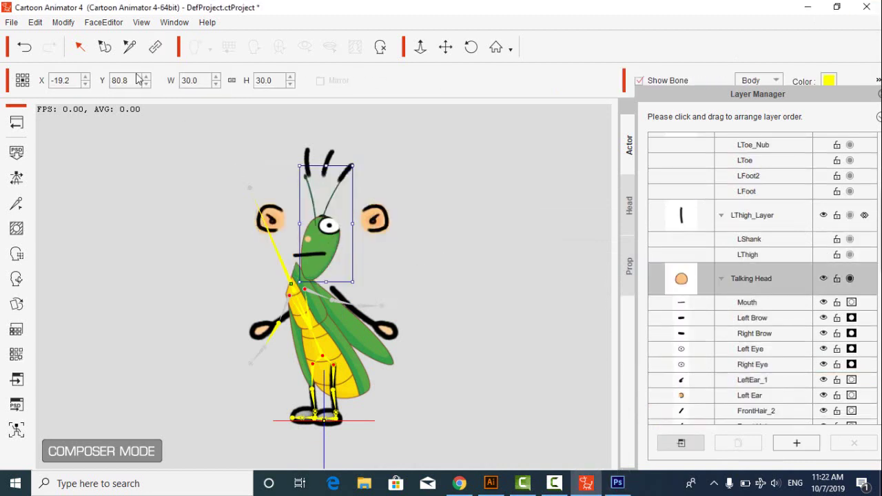
Step: Resize the grasshopper face to about 31.2 and place it at the top of the body, at about X -23.4, Y 102.0
left_click(105, 46)
left_click_drag(362, 164, 395, 169)
left_click_drag(312, 252, 293, 265)
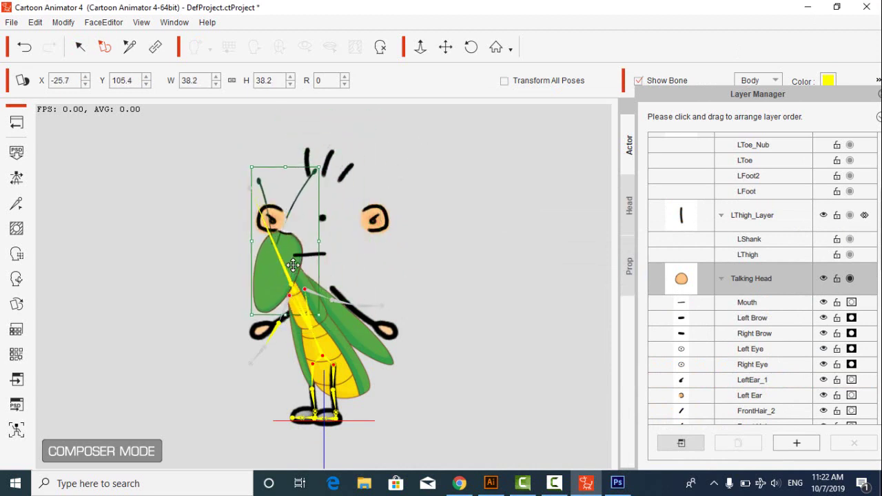
left_click_drag(319, 315, 315, 310)
mouse_move(297, 231)
left_mouse_down()
mouse_move(299, 211)
mouse_move(303, 236)
left_mouse_up()
mouse_move(317, 182)
left_mouse_down()
mouse_move(306, 206)
mouse_move(314, 187)
left_mouse_up()
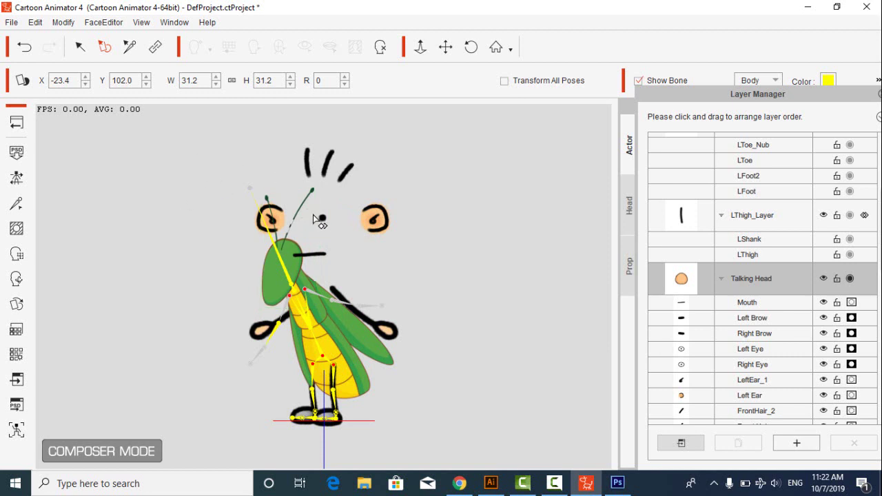
Step: Remove the LeftEar_1 image from the character's head
left_click(381, 220)
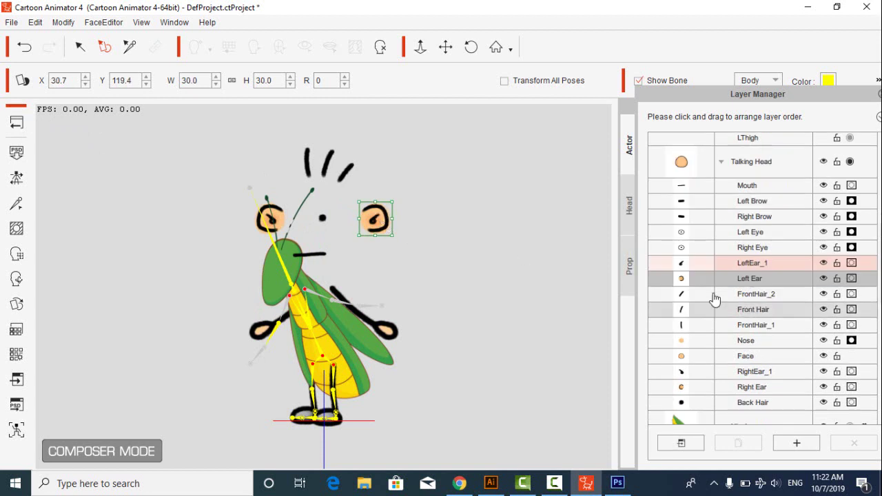
left_click(697, 278)
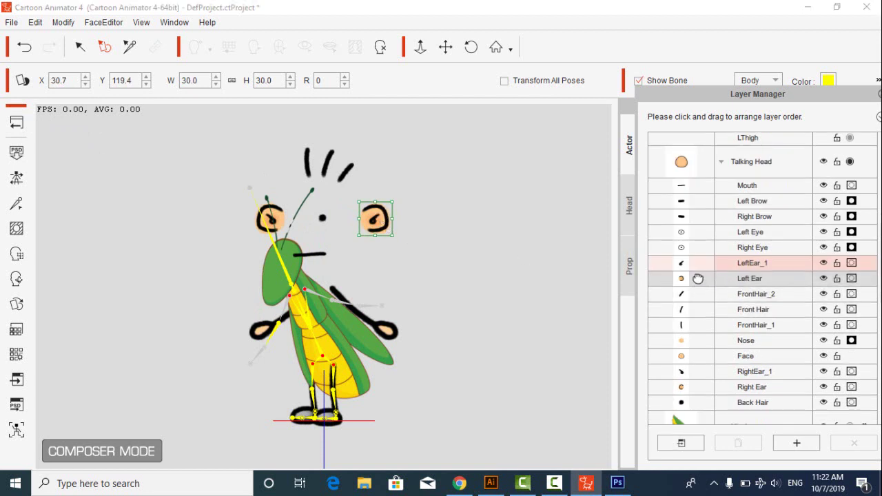
left_click(693, 279)
left_click(854, 442)
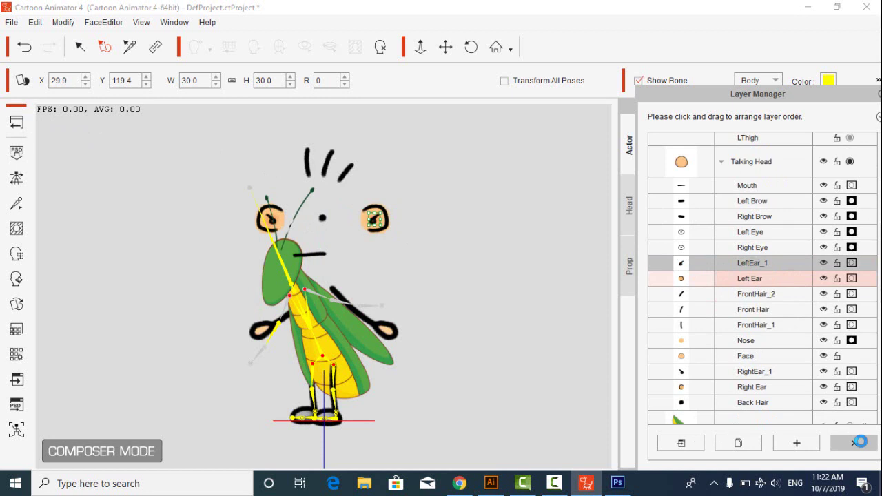
Step: Move both eyes onto the green face, with the left eye sized to about 17.8, and remove the Left Ear image
left_click(699, 262)
left_click_drag(291, 228, 273, 258)
left_click(712, 250)
left_click_drag(338, 224, 291, 261)
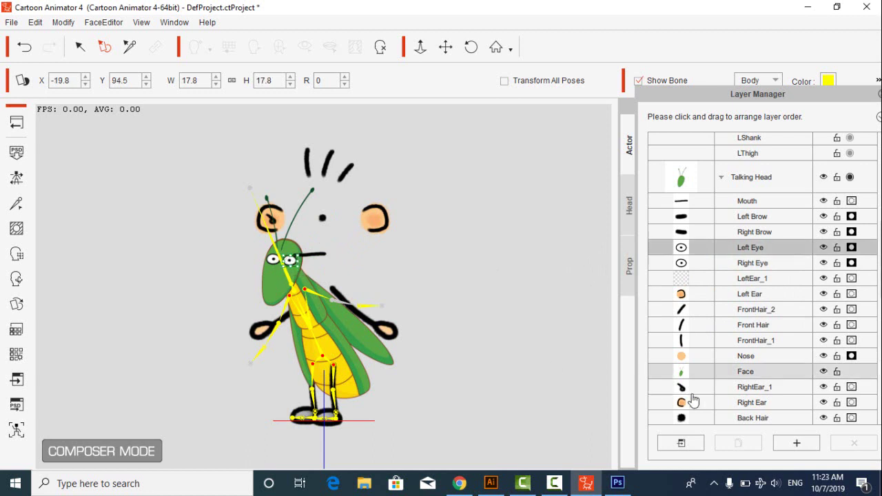
left_click(701, 293)
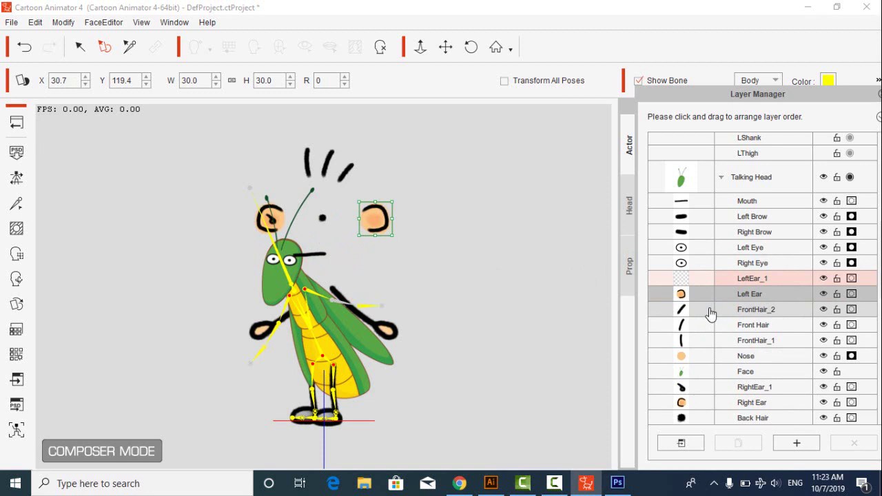
key("Delete")
Step: Shrink the Left Brow and place it on the green face just above the left eye
left_click(693, 200)
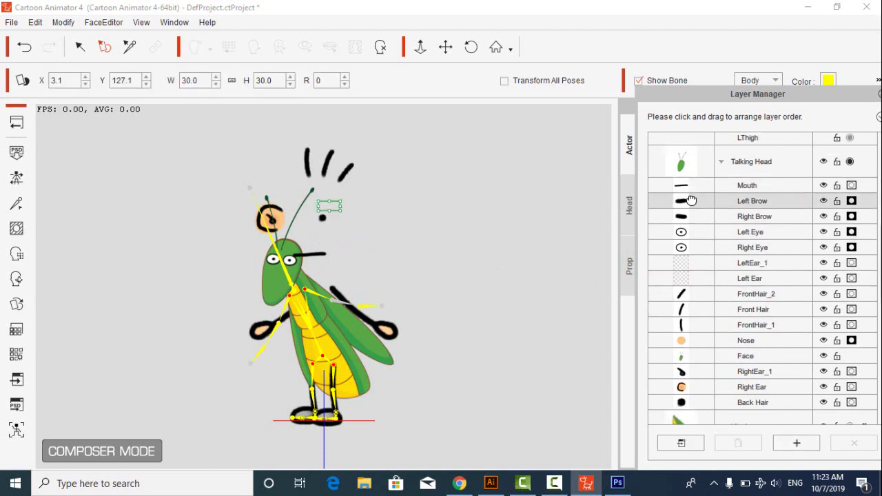
left_click_drag(331, 203, 299, 244)
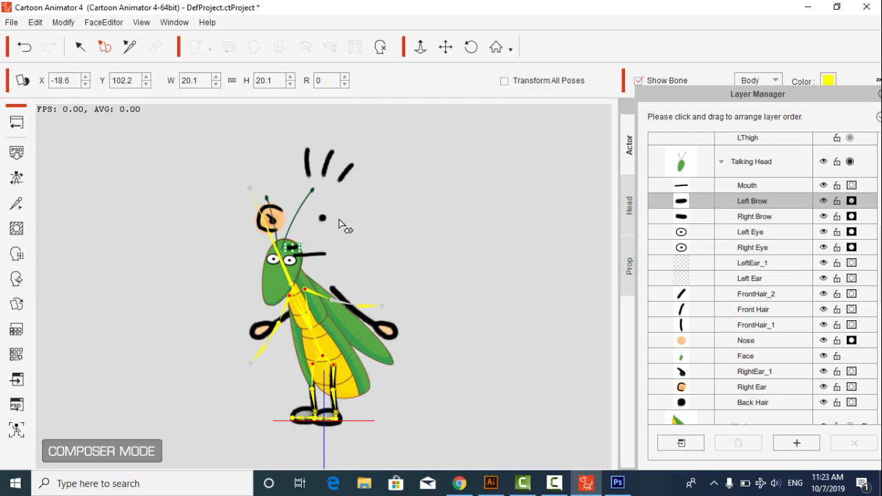
left_click(236, 274)
scroll(236, 274, "up", 7)
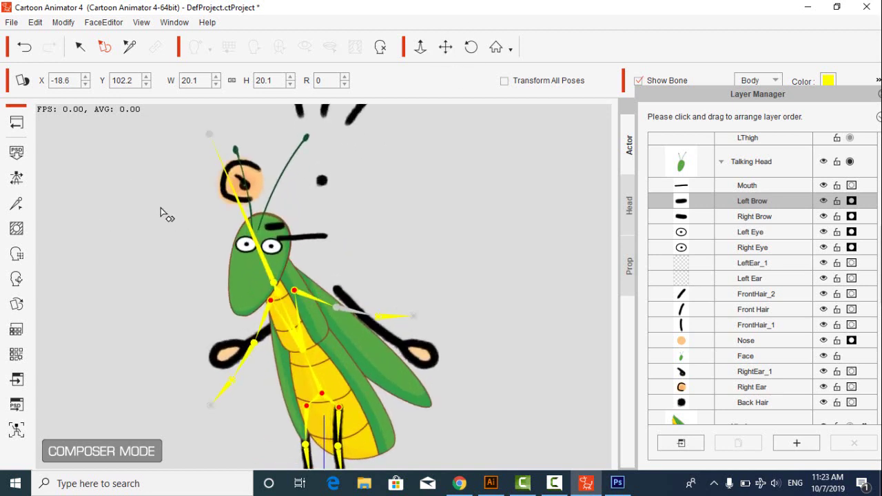
left_click_drag(414, 140, 474, 234)
scroll(399, 285, "up", 1)
left_click(79, 46)
left_click(319, 301)
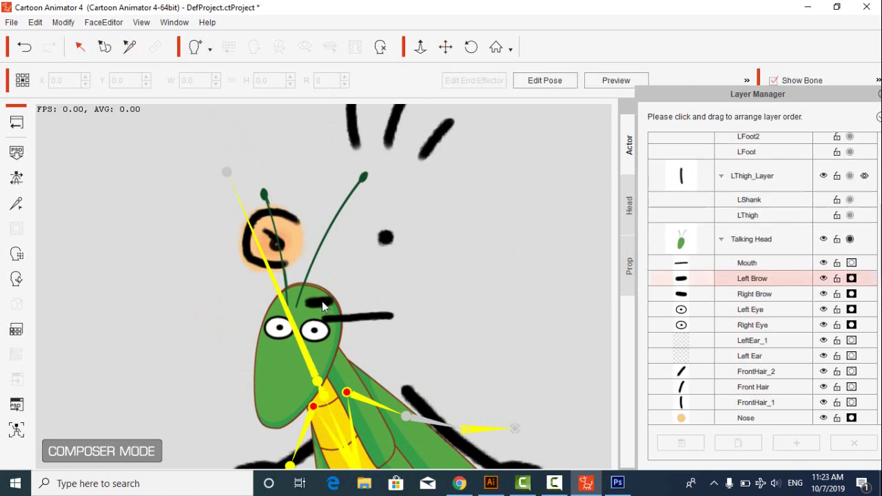
left_click_drag(335, 291, 323, 312)
Step: Resize the Right Brow to about 14.4 by 16.1 above the right eye and the mouth to about 15.1 on the lower face
left_click(681, 293)
left_click_drag(305, 207, 285, 308)
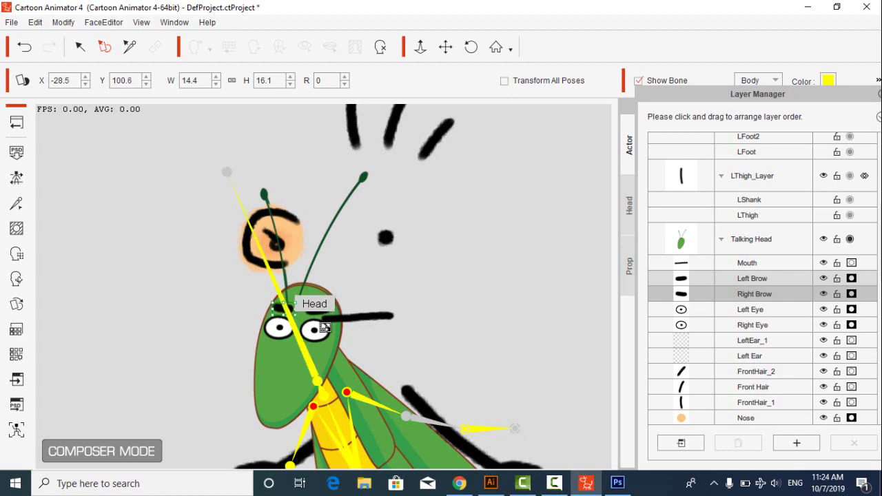
left_click(378, 318)
left_click_drag(363, 320, 283, 413)
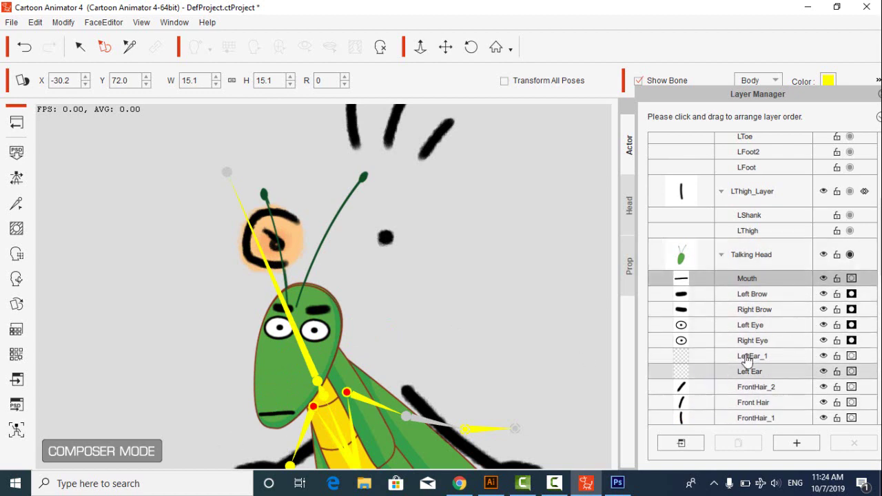
Step: Collapse the layer list, expand only Talking Head, and place the Nose between the eyes and mouth, sized to about 27.4
scroll(732, 382, "up", 6)
scroll(740, 340, "down", 4)
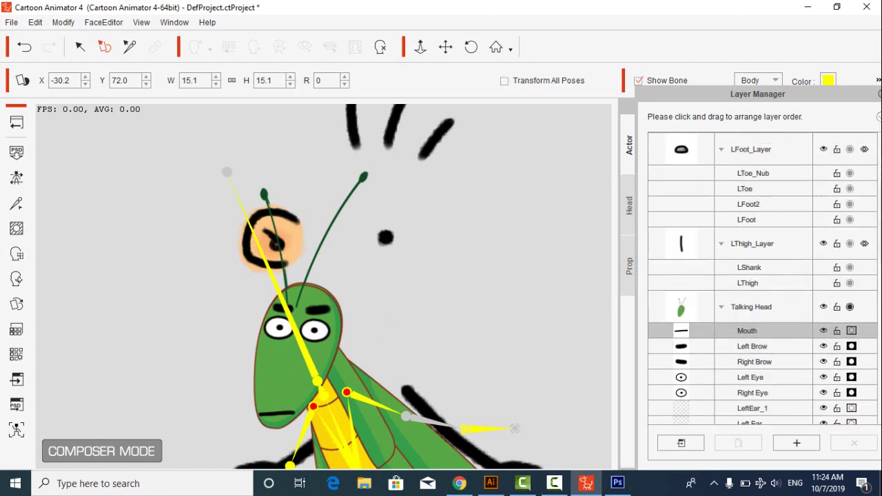
left_click(879, 119)
left_click(799, 200)
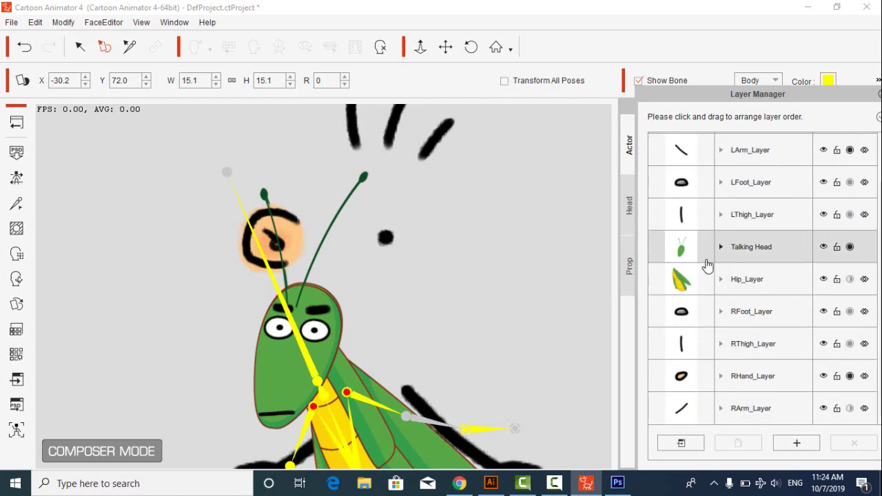
left_click(725, 250)
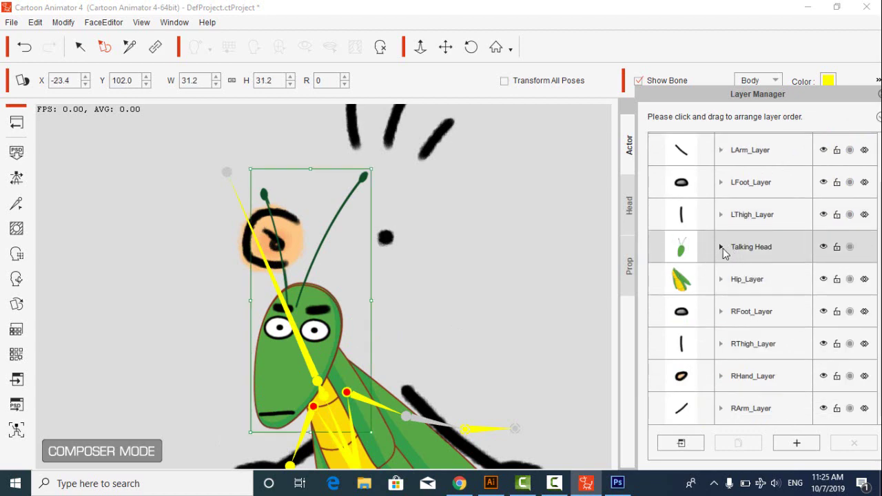
left_click(721, 248)
scroll(747, 393, "down", 2)
left_click(744, 346)
left_click_drag(360, 277, 287, 367)
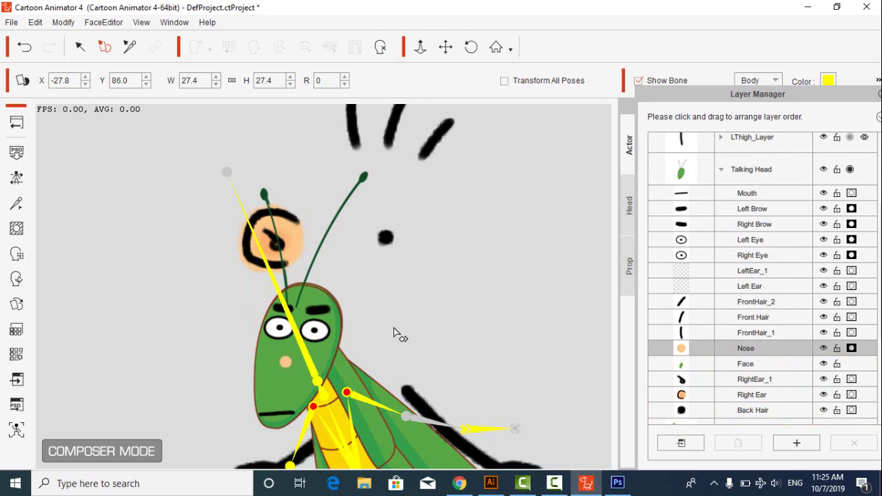
Step: Raise the mouth slightly on the lower face, to about X -29.5 and Y 74.6
left_click(494, 354)
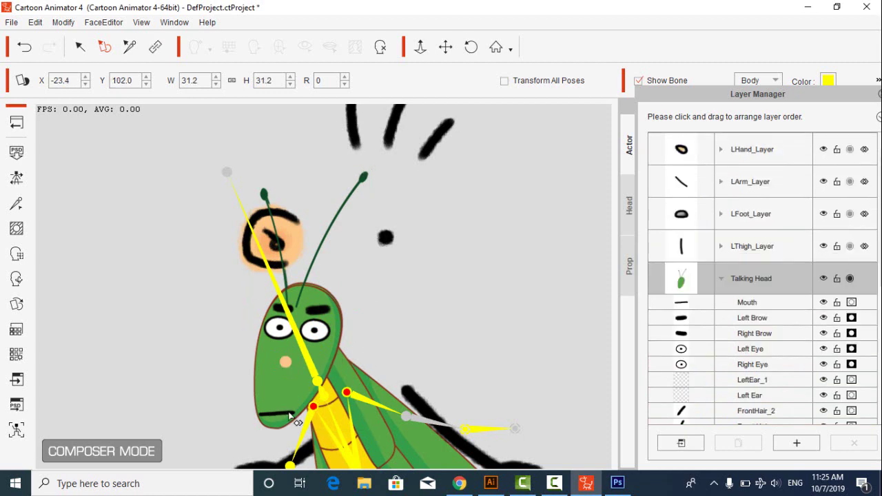
left_click(283, 416)
left_click_drag(284, 416, 286, 406)
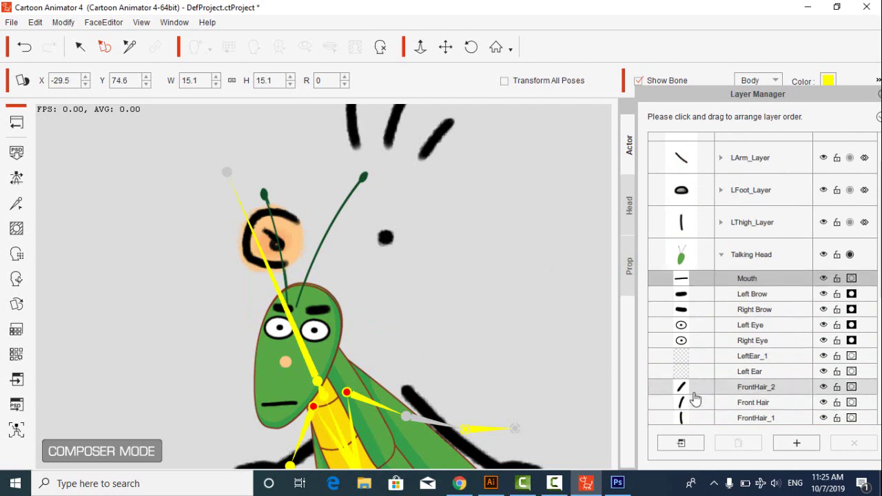
Step: Remove the RightEar_1 and Right Ear images from the Talking Head
scroll(695, 396, "down", 5)
left_click(696, 310)
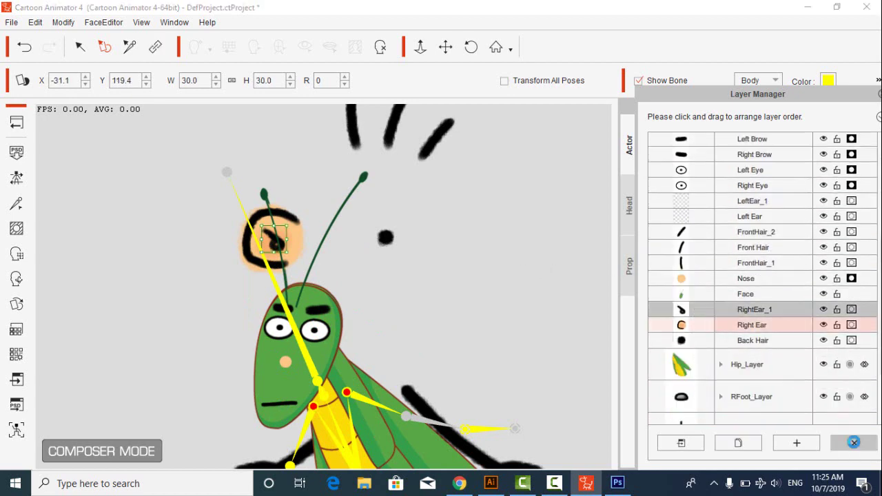
left_click(854, 442)
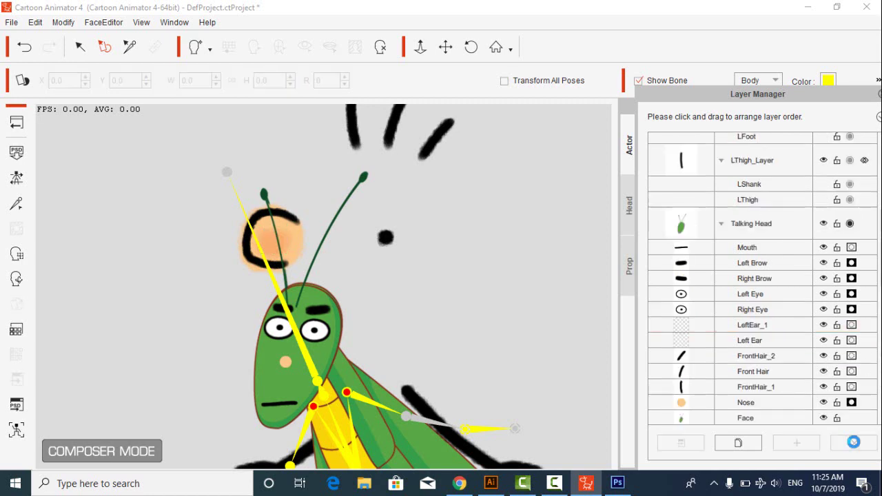
scroll(709, 358, "down", 3)
left_click(697, 334)
left_click(697, 334)
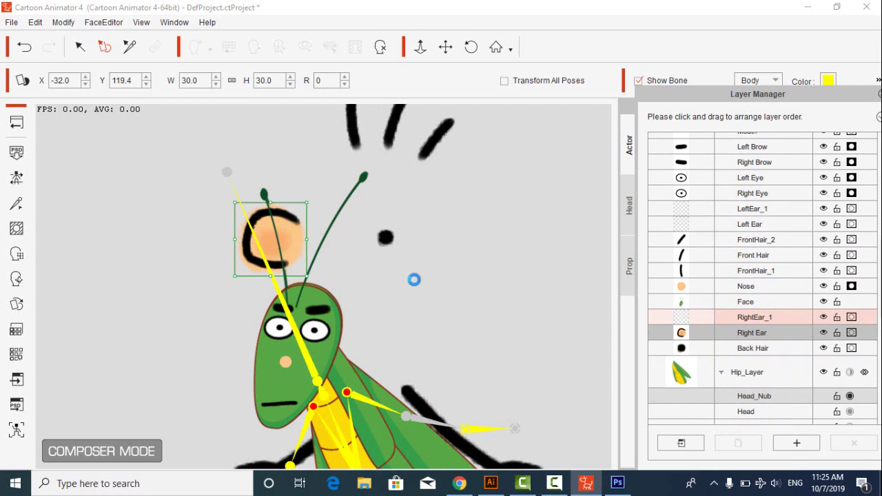
left_click(465, 231)
Step: Remove the Back Hair and FrontHair_2 images from the character's head
left_click(690, 296)
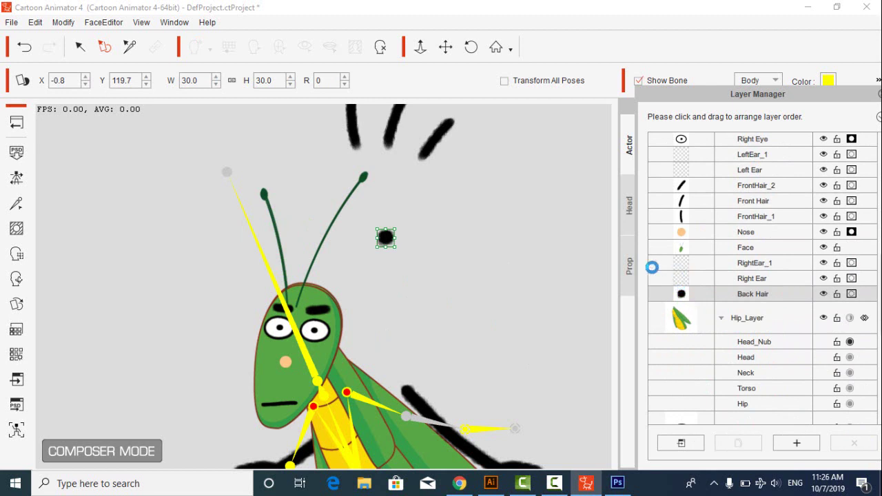
left_click(521, 255)
mouse_move(433, 150)
left_mouse_down()
mouse_move(326, 279)
mouse_move(397, 229)
left_mouse_up()
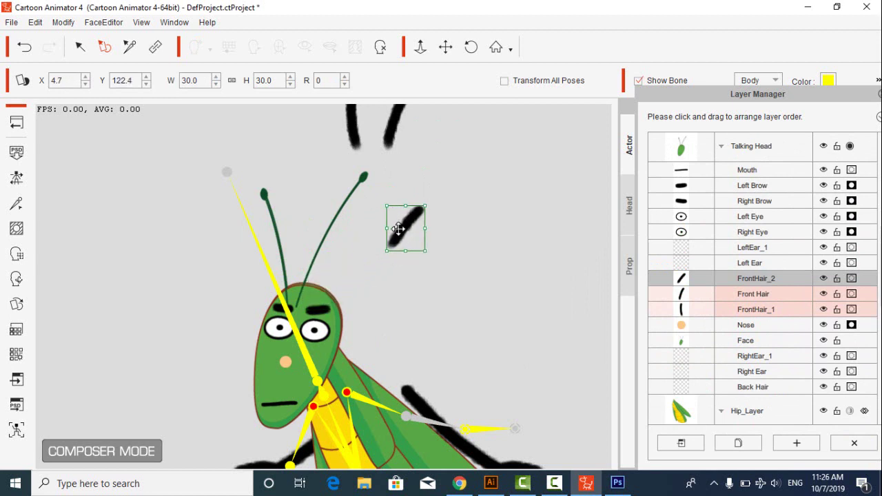
key("Delete")
Step: Shrink Front Hair to about 7.9 and FrontHair_1 to about 6.8 and place both strands on top of the head
mouse_move(405, 145)
left_mouse_down()
mouse_move(393, 133)
mouse_move(388, 248)
mouse_move(394, 233)
mouse_move(393, 241)
mouse_move(335, 277)
mouse_move(311, 276)
mouse_move(318, 273)
left_mouse_up()
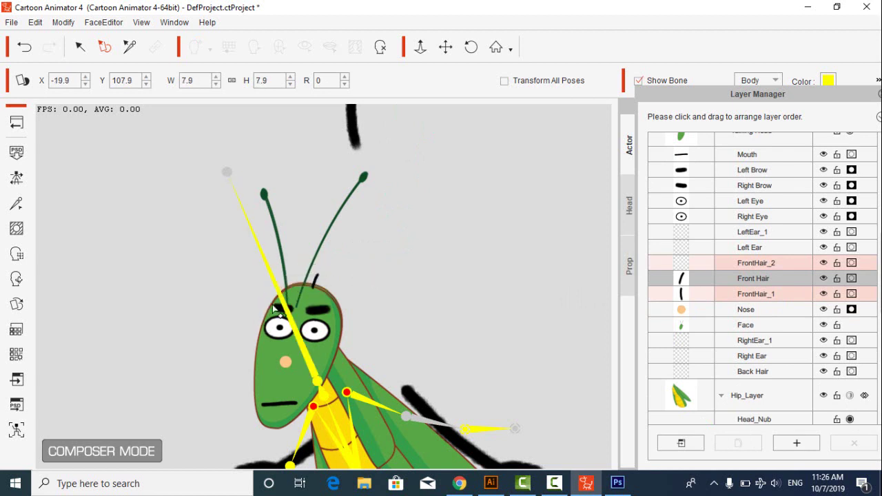
left_click(272, 306)
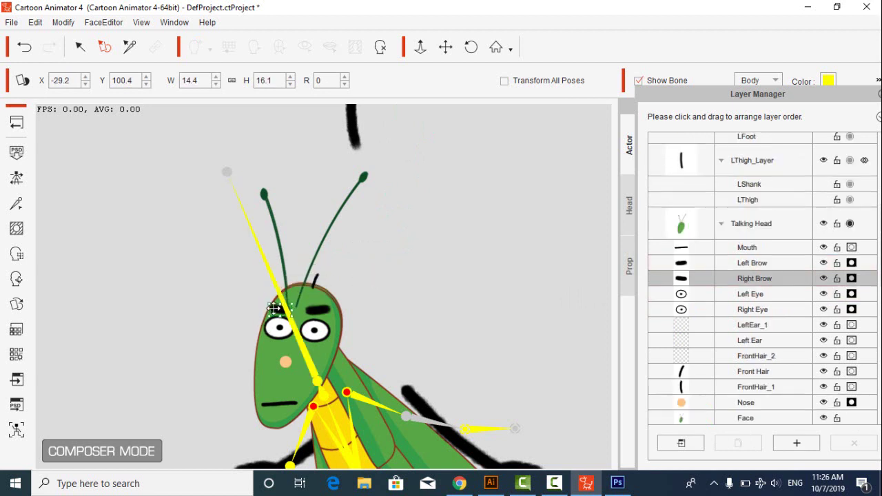
left_click(357, 146)
mouse_move(352, 118)
left_mouse_down()
mouse_move(365, 238)
mouse_move(383, 230)
mouse_move(293, 252)
mouse_move(301, 253)
mouse_move(294, 270)
left_mouse_up()
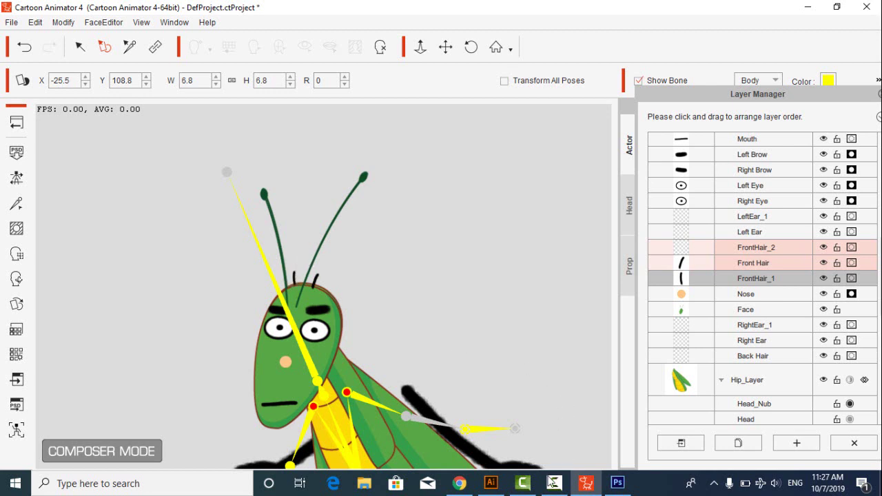
left_click(320, 290)
Step: Move the left arm and left hand images onto the shoulder below the head, with the arm rotated to about 7 degrees
left_click(445, 47)
left_click_drag(415, 273, 399, 167)
left_click_drag(442, 271, 437, 236)
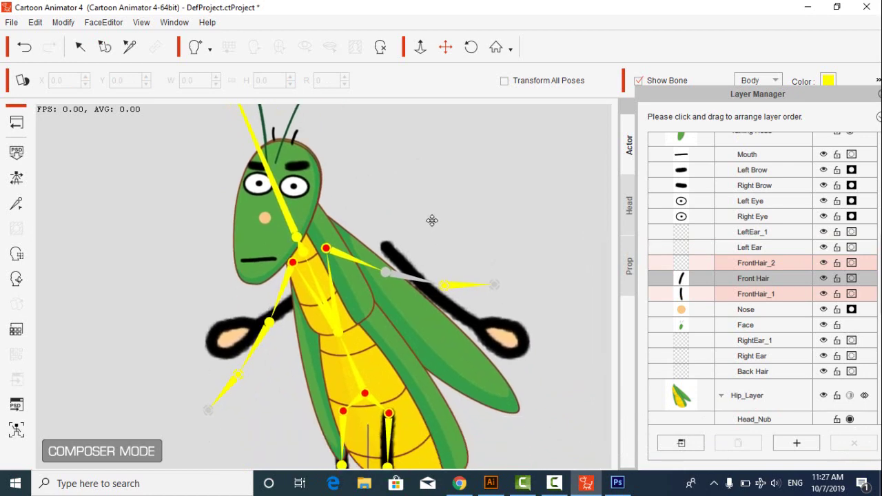
left_click(104, 46)
left_click(394, 244)
left_click_drag(389, 238, 339, 239)
left_click_drag(435, 326, 385, 308)
left_click_drag(478, 331, 416, 347)
left_click(344, 242)
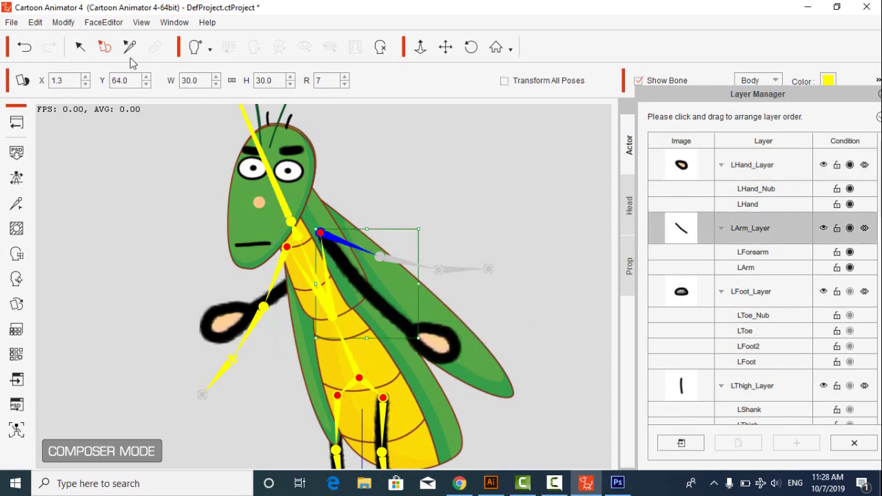
Step: Align the left arm, forearm and hand bones with the repositioned left arm and hand images
left_click(130, 47)
left_click(352, 252)
left_click_drag(364, 232, 374, 256)
left_click_drag(406, 324, 416, 333)
left_click(557, 286)
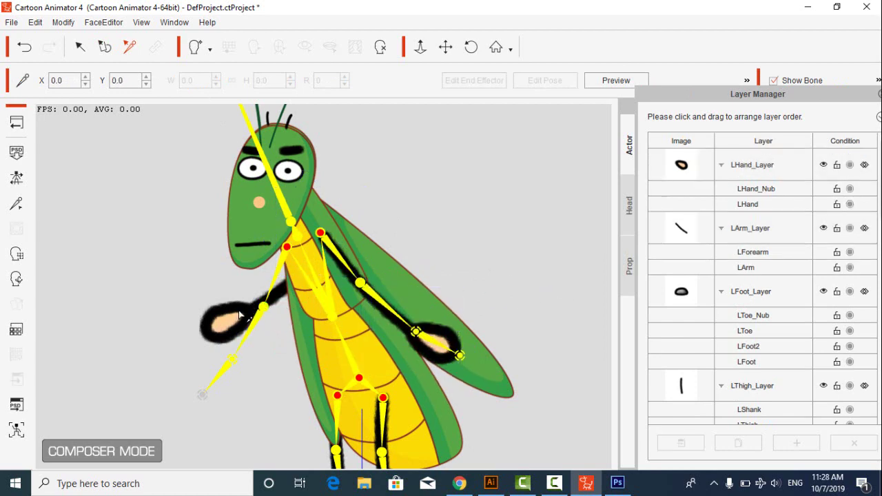
Step: Lower the right arm and right hand images beside the torso, rotating the arm to about 346 degrees
left_click(105, 46)
left_click(227, 335)
left_click_drag(233, 323, 186, 369)
left_click_drag(254, 307, 203, 357)
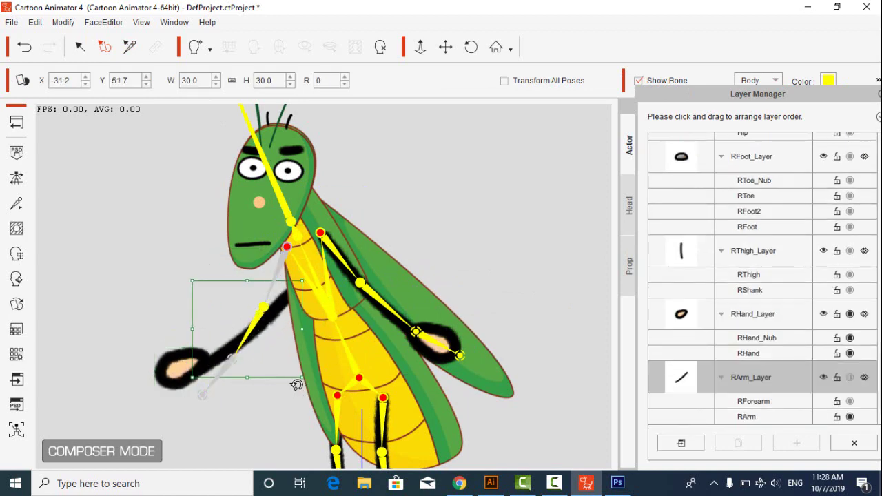
left_click_drag(296, 384, 324, 378)
mouse_move(272, 348)
left_mouse_down()
mouse_move(268, 360)
mouse_move(276, 352)
mouse_move(277, 363)
left_mouse_up()
left_click_drag(204, 366, 212, 412)
left_click(289, 248)
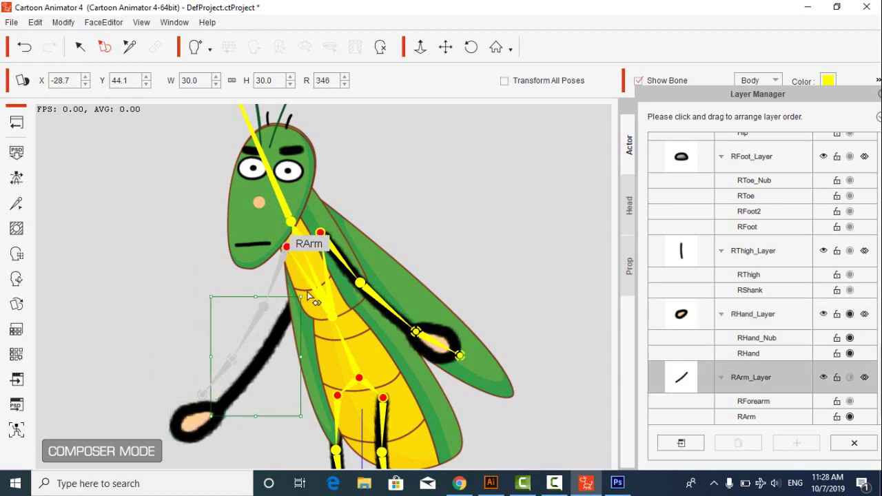
Step: Move the RArm bone to the right arm's upper end and align the forearm and hand bones along the limb
left_click(126, 49)
left_click_drag(292, 270, 296, 331)
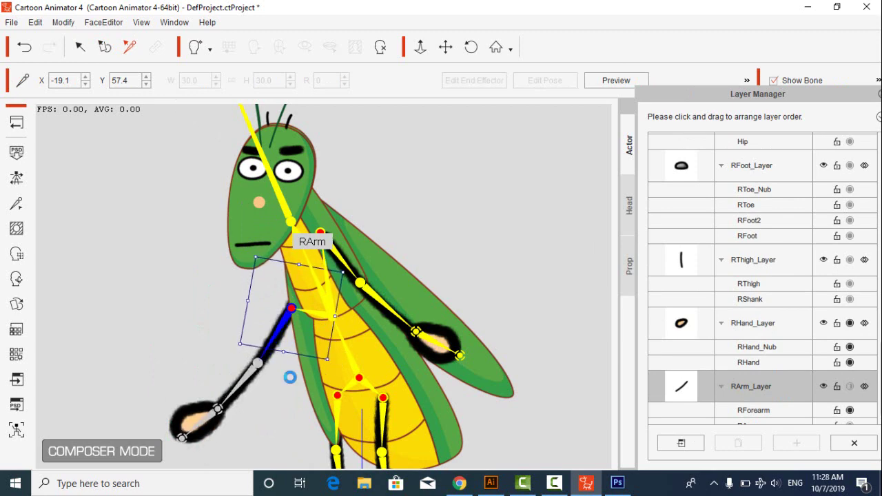
left_click(282, 384)
left_click(244, 384)
left_click_drag(282, 341, 283, 345)
Step: Lower the left arm and left hand images onto the mid torso, with the arm rotated to about 4 degrees
left_click(100, 48)
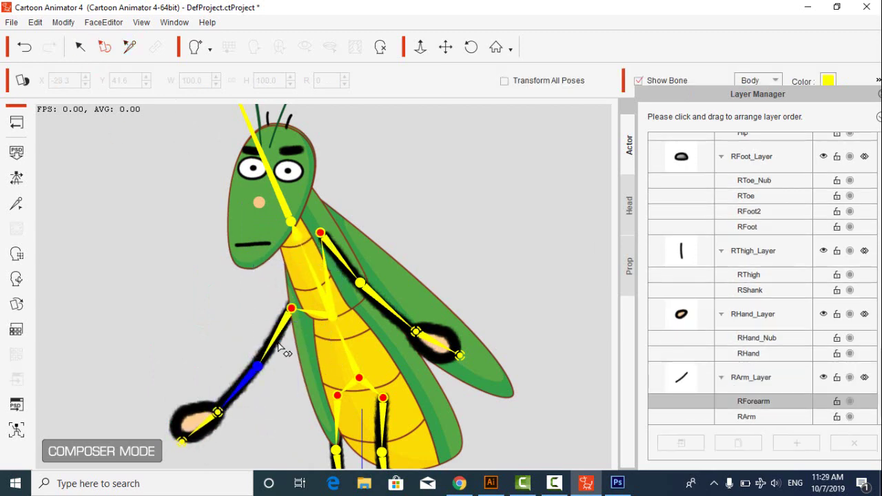
left_click(283, 338)
left_click(460, 231)
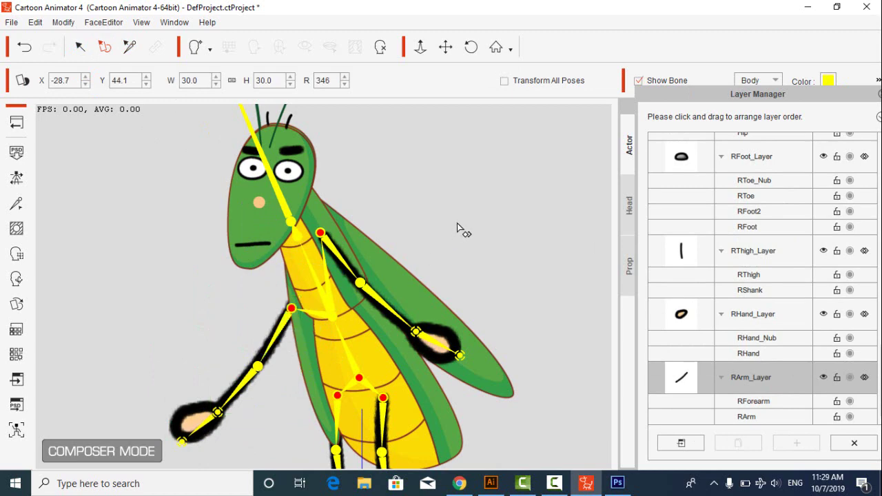
left_click(336, 237)
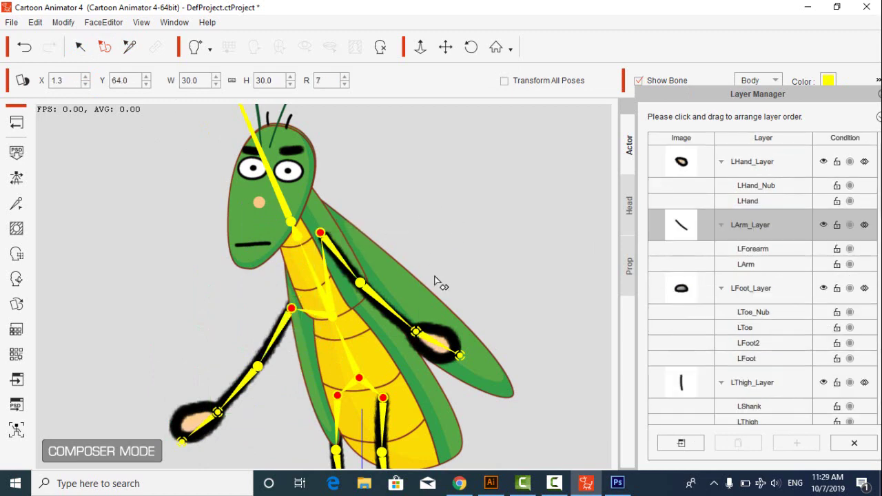
left_click_drag(403, 356, 386, 354)
mouse_move(433, 389)
left_mouse_down()
mouse_move(446, 363)
mouse_move(442, 398)
left_mouse_up()
left_click(320, 233)
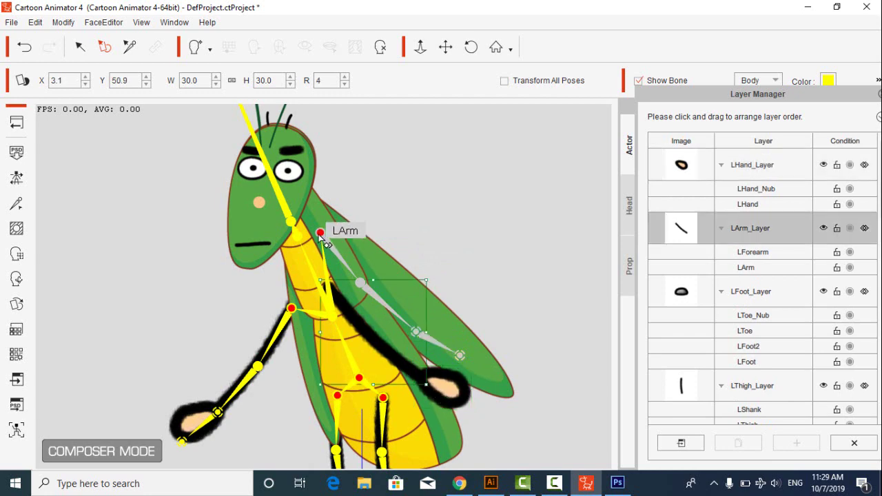
Step: Move the LArm bone to the lowered arm's upper end and rotate it to follow the limb
left_click(130, 50)
left_click_drag(323, 236, 329, 288)
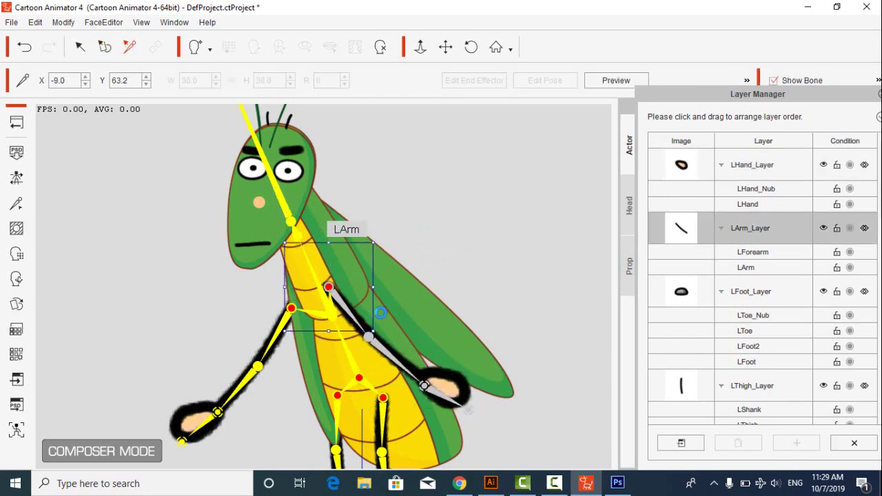
left_click_drag(385, 317, 391, 318)
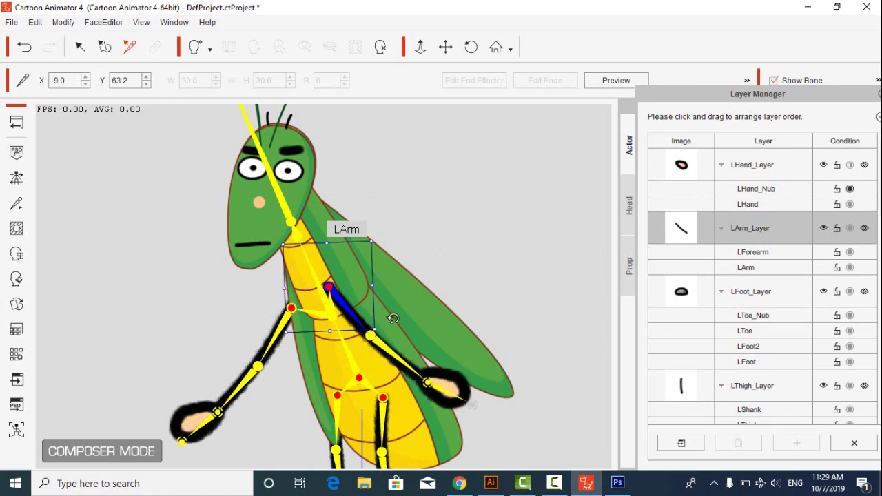
key("Escape")
Step: Nudge the left hand image onto the end of the arm and shift the LHand bone to the wrist
left_click(105, 46)
left_click_drag(444, 384, 441, 380)
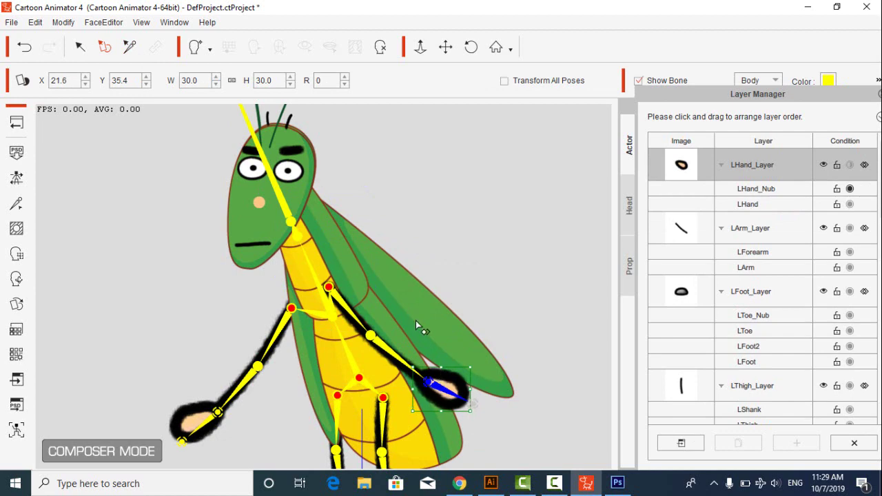
left_click(129, 47)
left_click(424, 377)
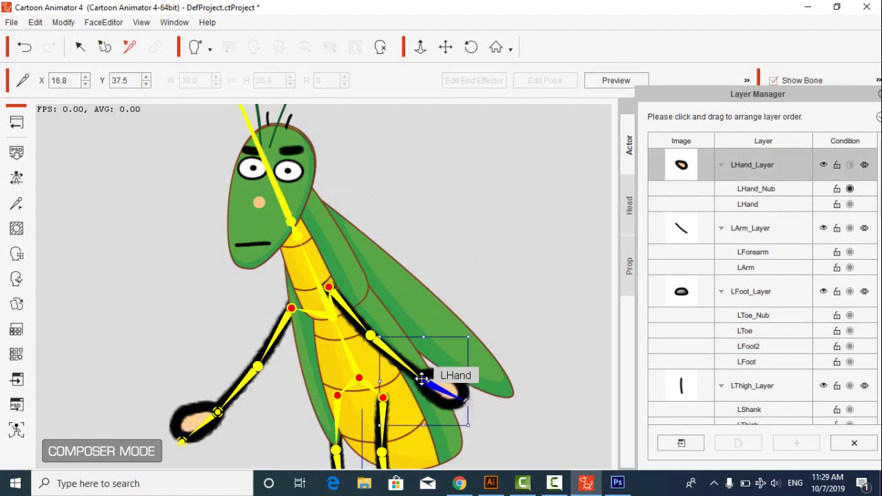
Step: Open the left hand image in Photoshop in a floating window and close the head image document
left_click(555, 483)
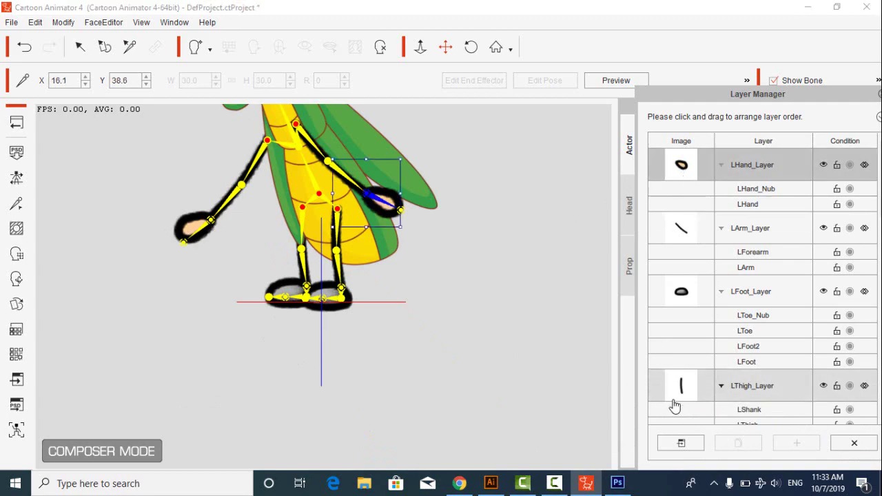
left_click(680, 443)
left_click_drag(206, 46, 282, 88)
left_click(147, 47)
left_click(446, 190)
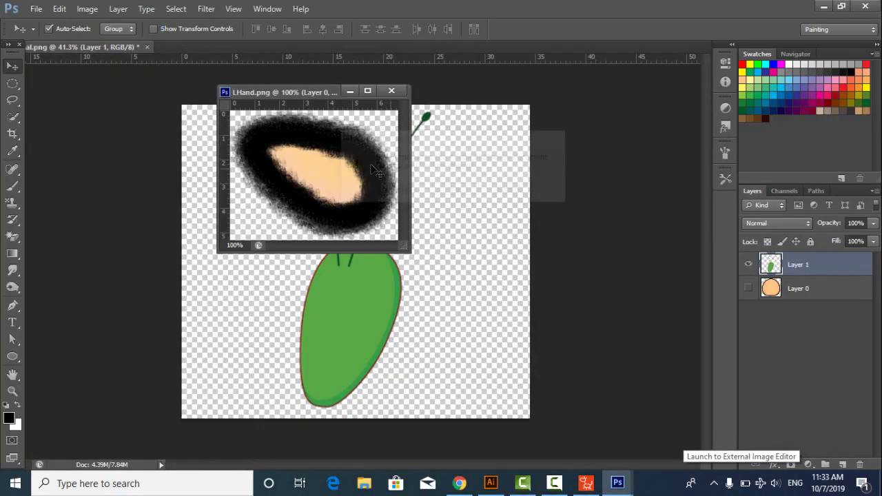
left_click(554, 483)
left_click(819, 428)
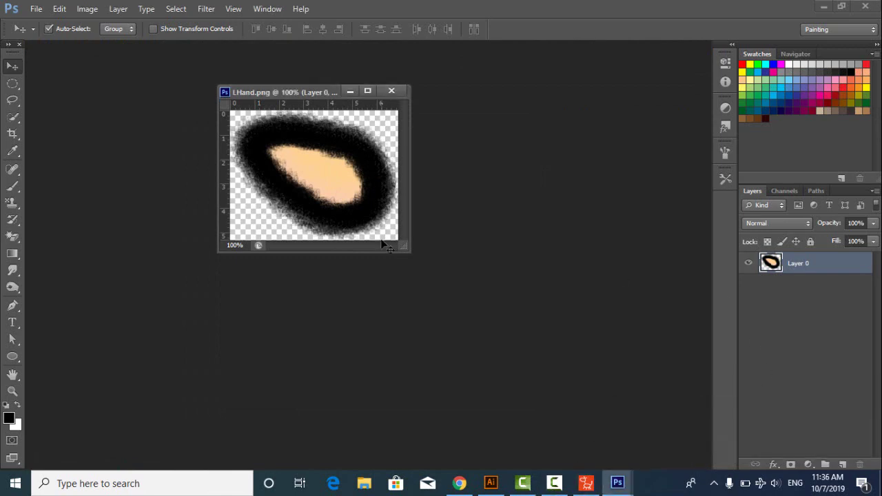
Step: Open the green hand PNG from the Desktop folder, copy its artwork into LHand.png, and close the source image
double_click(131, 166)
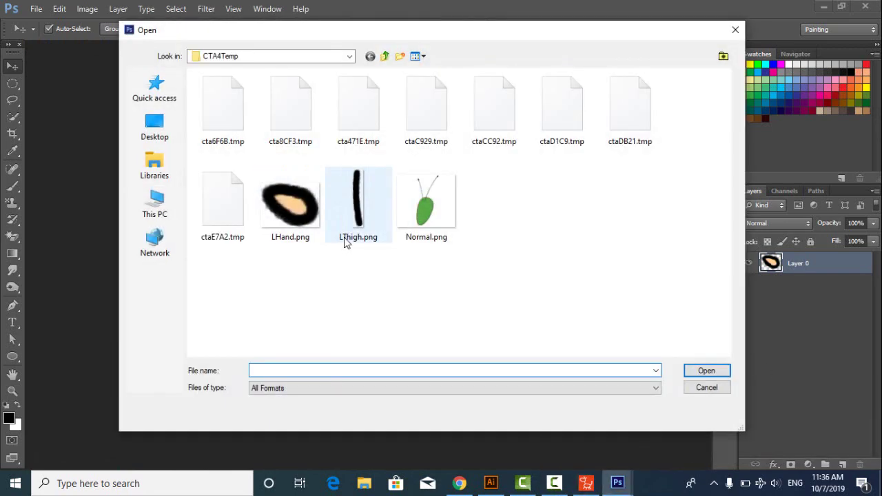
left_click(155, 125)
double_click(412, 276)
left_click_drag(289, 31, 551, 109)
double_click(688, 186)
left_click_drag(347, 108, 506, 213)
left_click_drag(480, 303, 331, 205)
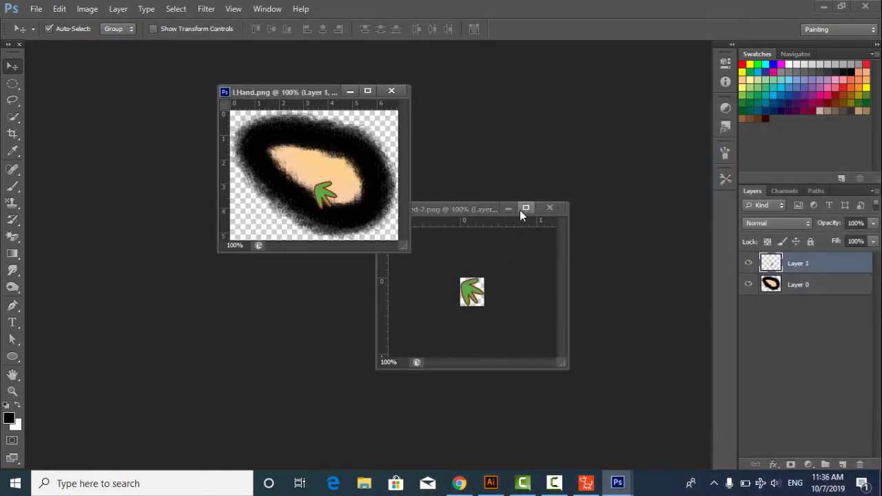
left_click(549, 208)
Step: Enlarge the pasted green hand in LHand.png to nearly fill the canvas height and hide the original hand layer
key("ctrl+t")
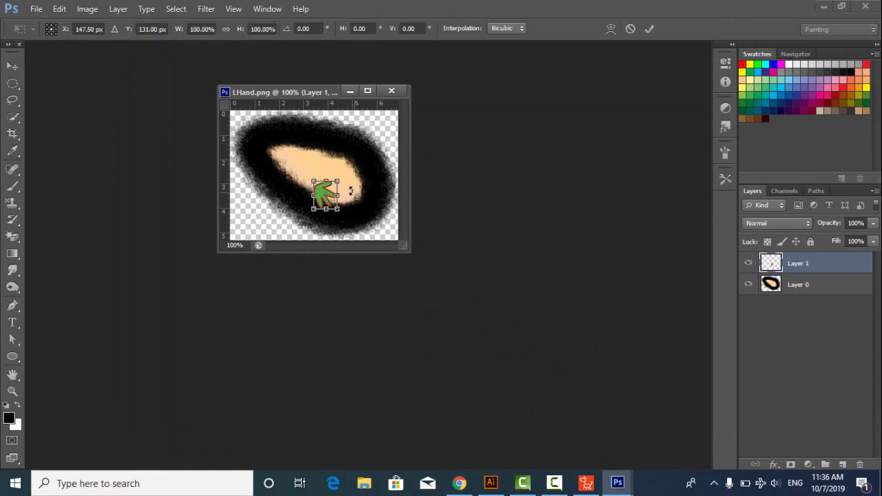
mouse_move(336, 181)
left_mouse_down()
mouse_move(379, 131)
mouse_move(342, 169)
left_mouse_up()
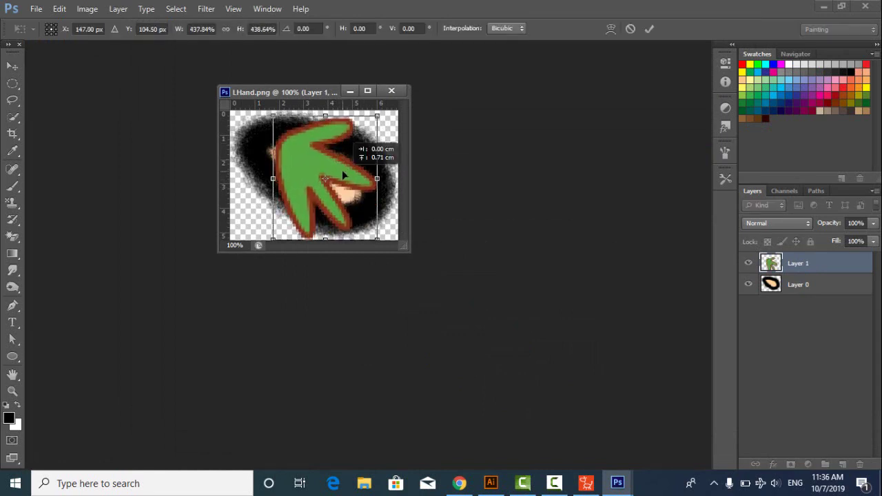
key("Return")
left_click(748, 284)
Step: Save the edited left hand as PNG over the existing LHand.png in the CTA4Temp folder
left_click(36, 8)
mouse_move(103, 237)
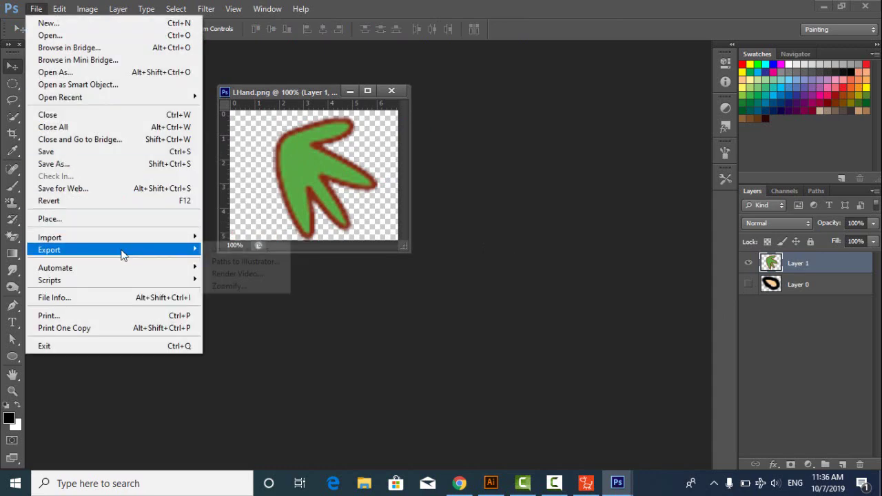
left_click(85, 164)
left_click(436, 313)
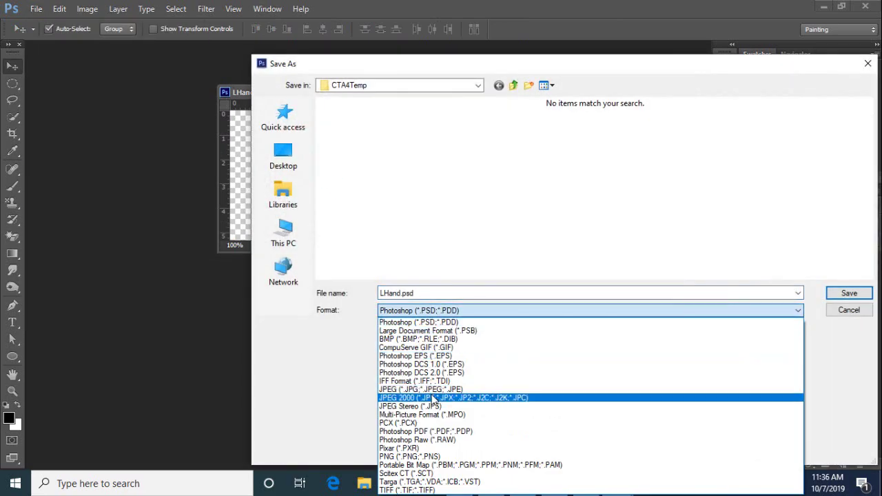
left_click(785, 457)
left_click(839, 300)
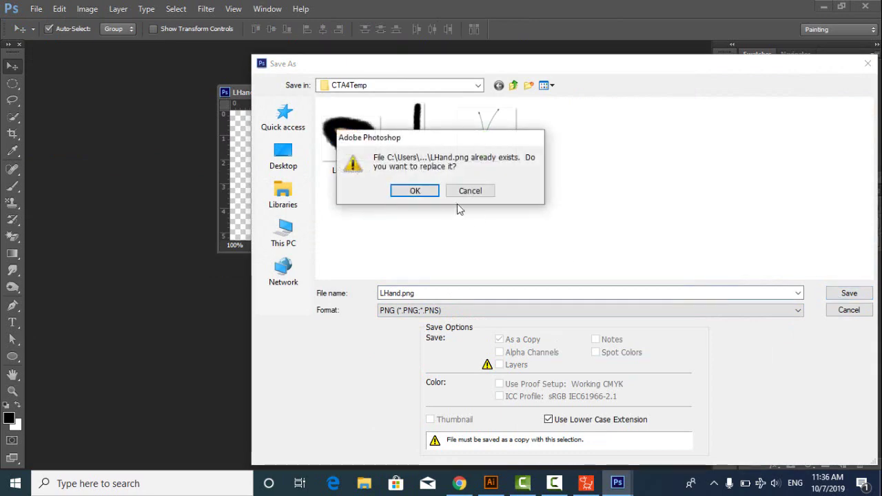
left_click(415, 191)
left_click(473, 148)
Step: Switch to Cartoon Animator, open the LArm image in Photoshop, and place LArm.png beside LHand.png in separate floating windows
left_click(826, 6)
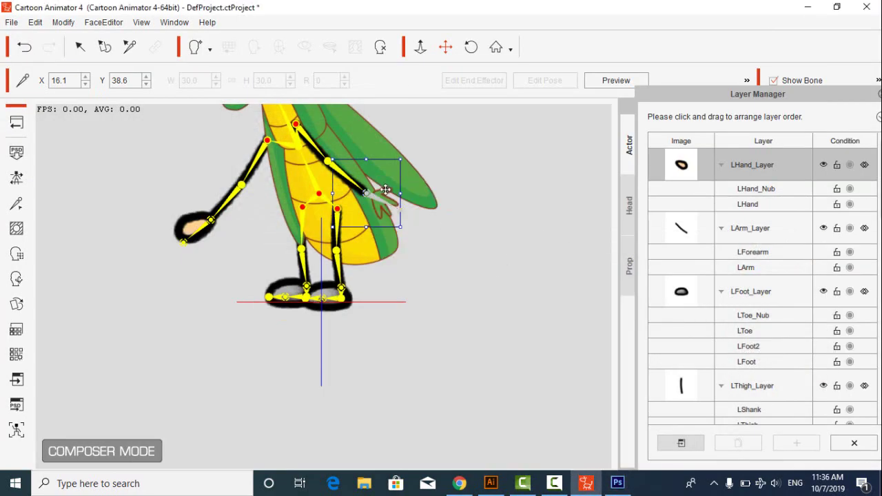
left_click(128, 49)
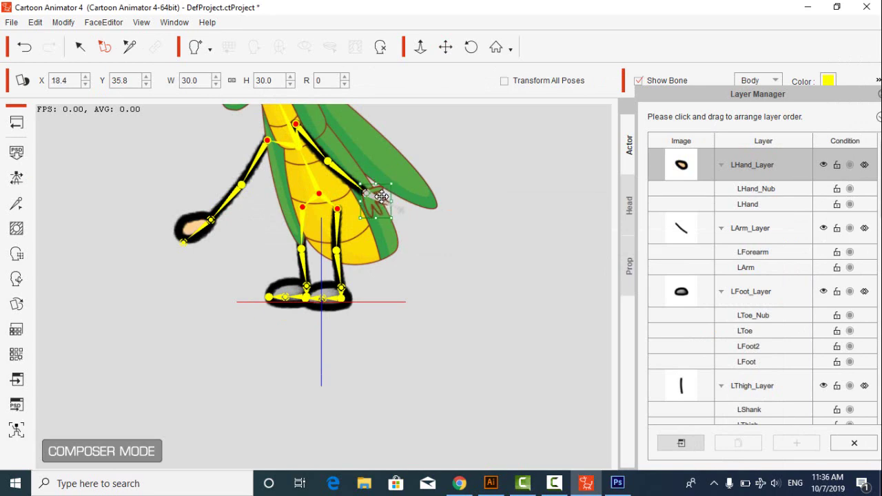
left_click(313, 147)
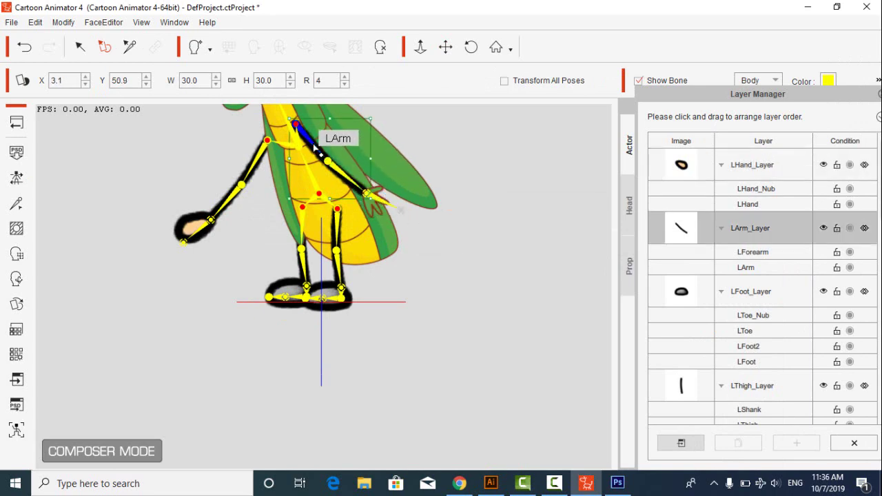
left_click(682, 443)
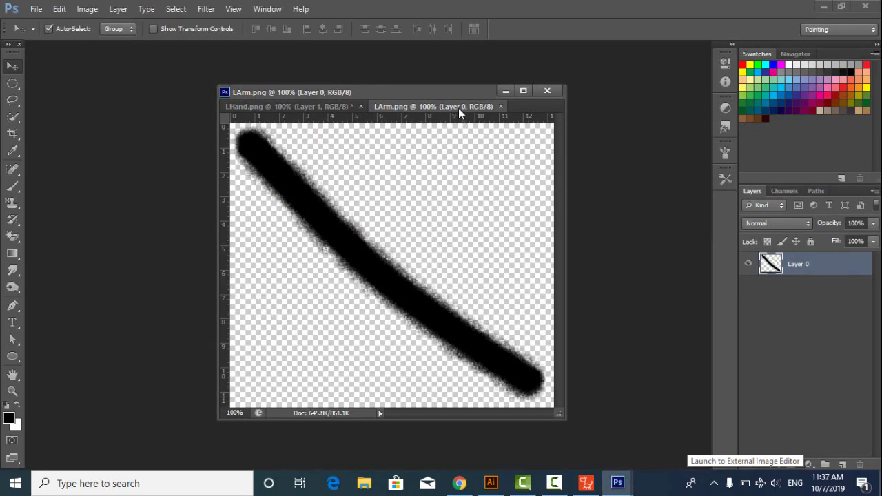
left_click_drag(458, 110, 507, 127)
left_click_drag(434, 91, 309, 77)
left_click(549, 213)
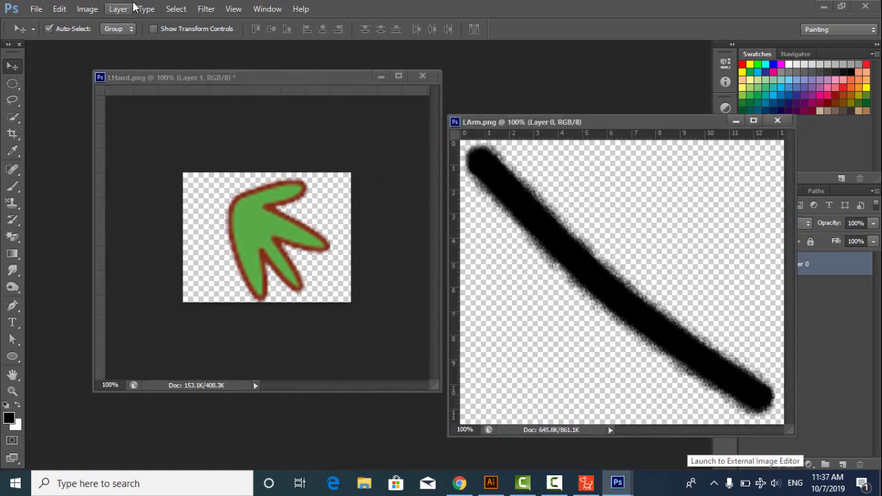
Step: Load the LArm stroke as a selection and sample the hand's green as the foreground colour
left_click(175, 8)
left_click(200, 234)
left_click(555, 131)
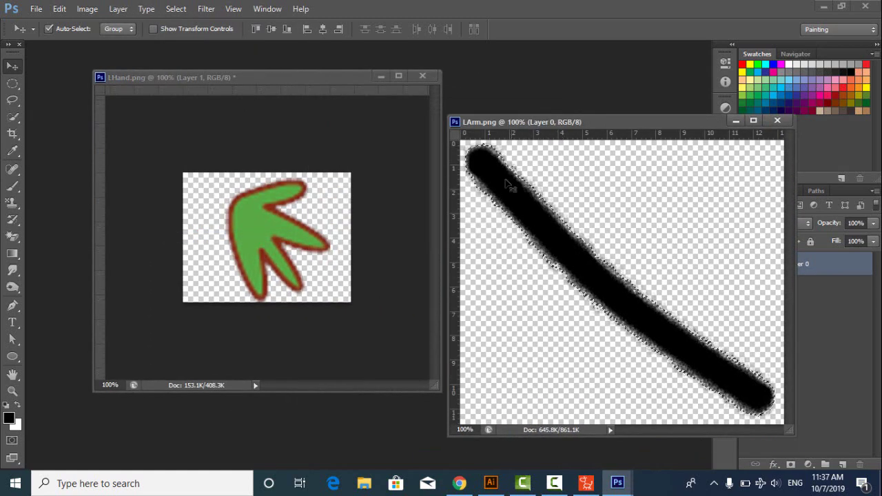
left_click(16, 186)
left_click(19, 120)
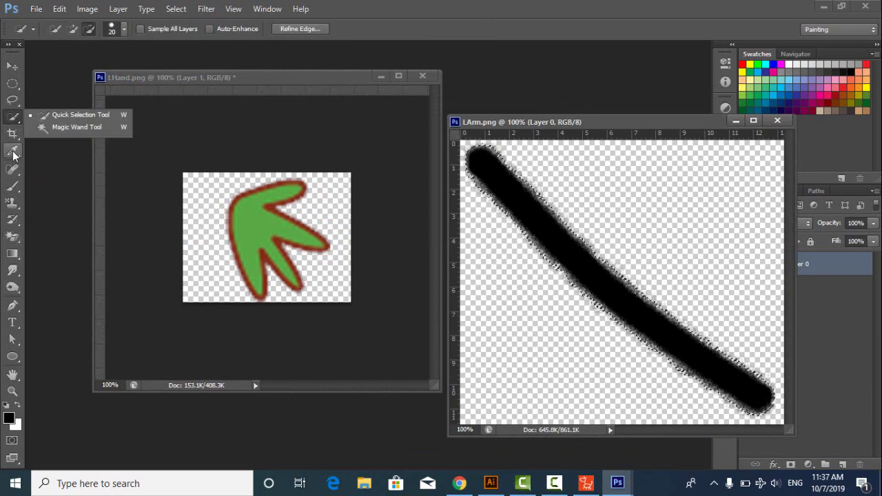
left_click(13, 151)
left_click(262, 220)
left_click(12, 66)
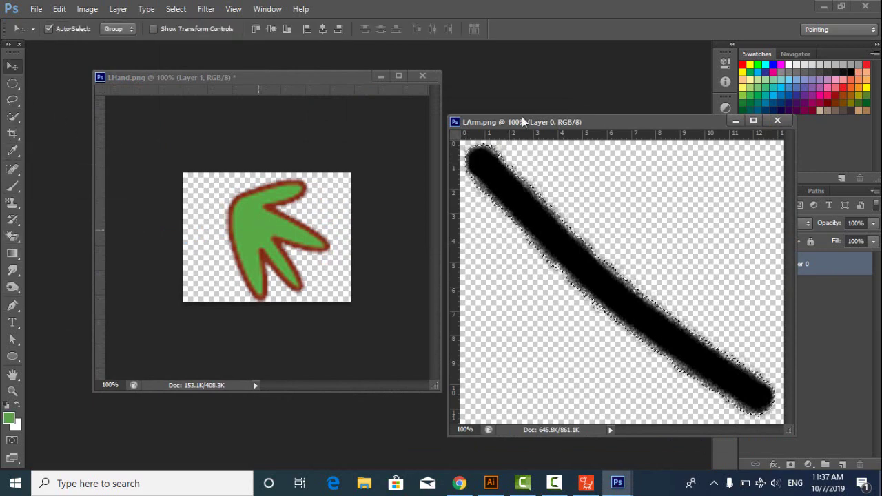
Step: Fill the selected left arm with the green foreground colour and deselect
left_click_drag(520, 121, 340, 138)
key("alt+BackSpace")
key("ctrl+d")
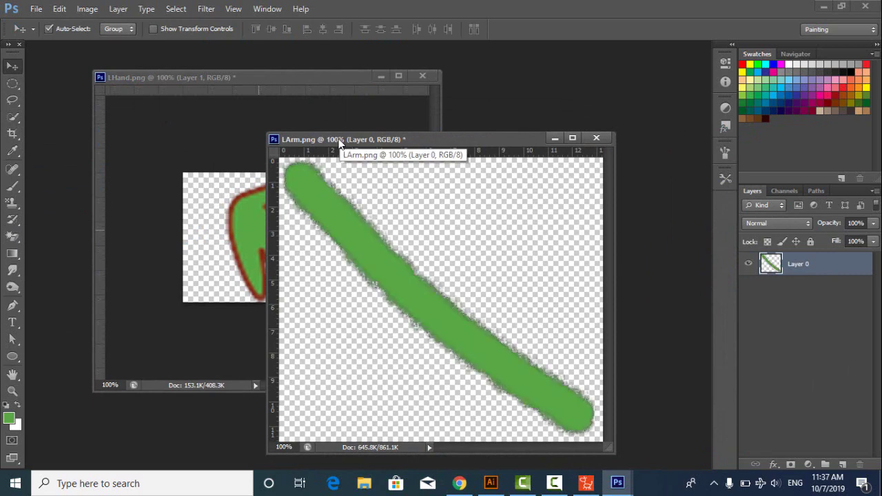
Step: Save the green left arm as PNG over the existing LArm.png, keeping the Smallest / Slow compression option
left_click(36, 8)
left_click(100, 167)
left_click(453, 310)
left_click(453, 322)
left_click(849, 293)
left_click(409, 191)
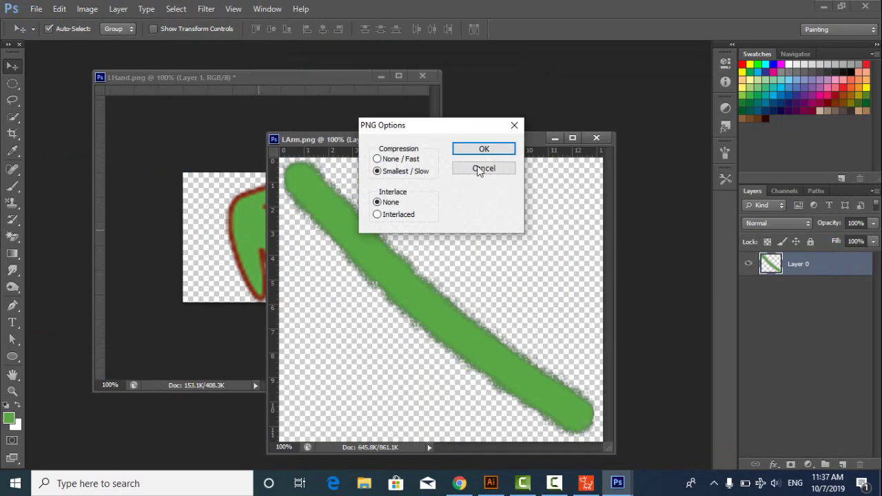
left_click(499, 148)
Step: Switch to Cartoon Animator, select the right arm and open its image in Photoshop
left_click(823, 6)
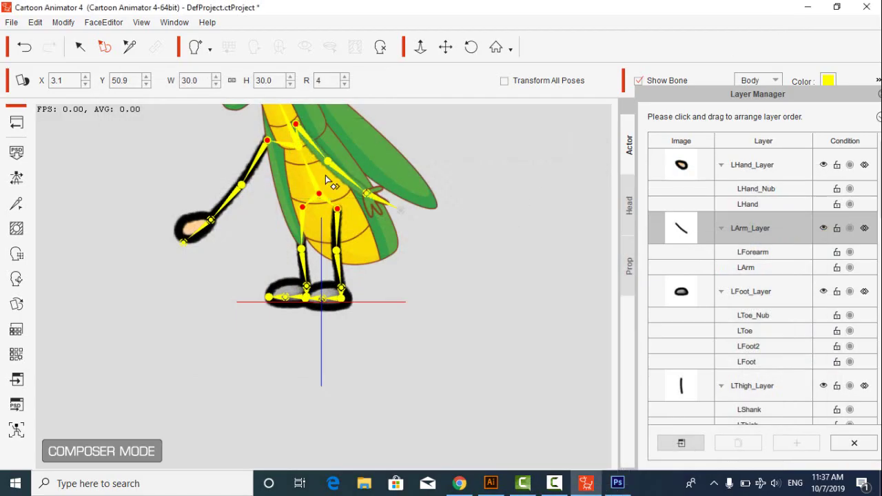
left_click(259, 161)
left_click(663, 440)
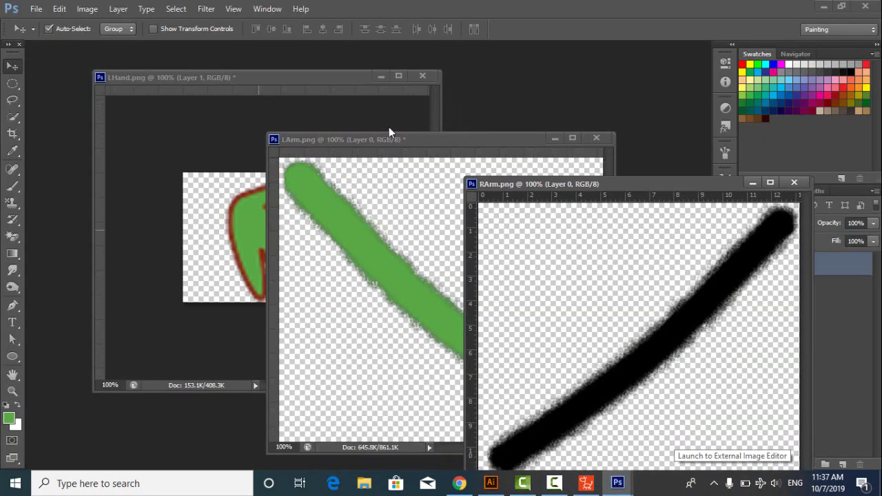
Step: Load the RArm stroke as a selection and fill it with the green foreground colour
left_click(176, 9)
left_click(246, 232)
left_click(528, 113)
left_click_drag(629, 183, 544, 114)
key("alt+BackSpace")
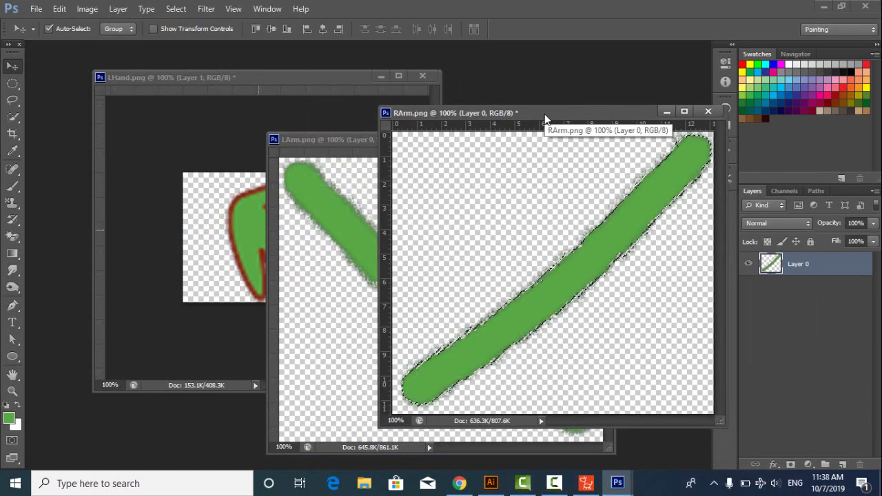
Step: Save the green right arm as PNG over the existing RArm.png
left_click(38, 8)
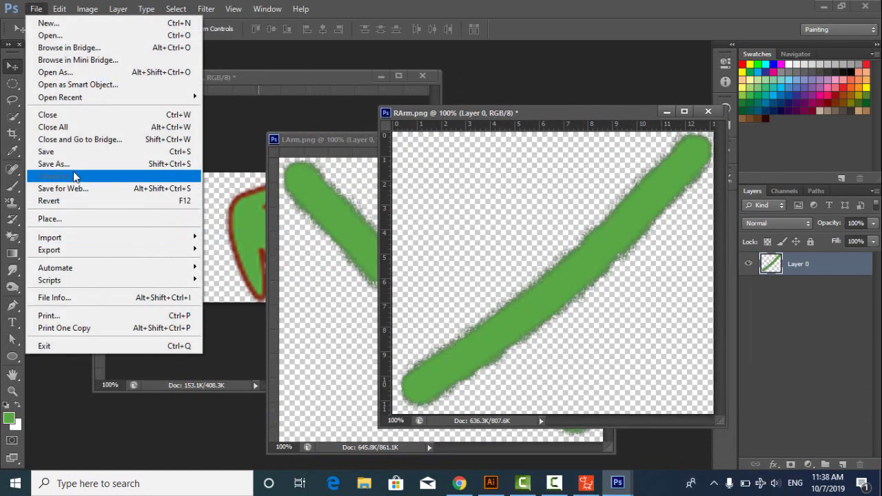
left_click(72, 166)
left_click(865, 295)
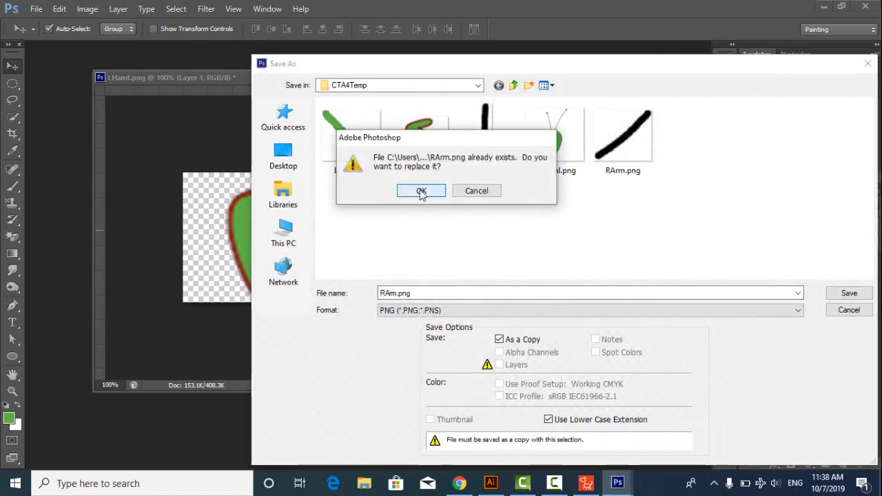
left_click(421, 191)
left_click(490, 149)
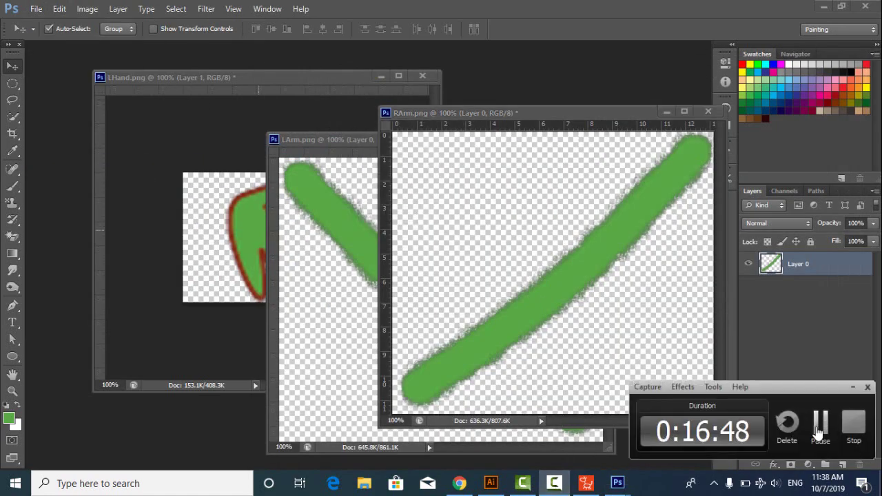
Step: Switch to Cartoon Animator, open the RHand_Layer image in Photoshop and move its window clear of the other documents
left_click(586, 483)
left_click(678, 311)
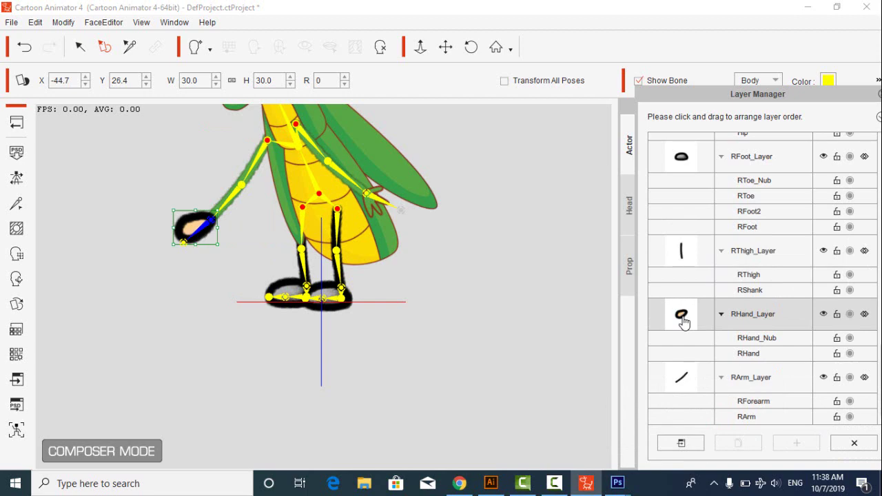
left_click(681, 443)
left_click_drag(584, 129, 645, 206)
Step: Close the RArm.png and LArm.png documents without saving changes
left_click(707, 111)
left_click(456, 191)
left_click(596, 137)
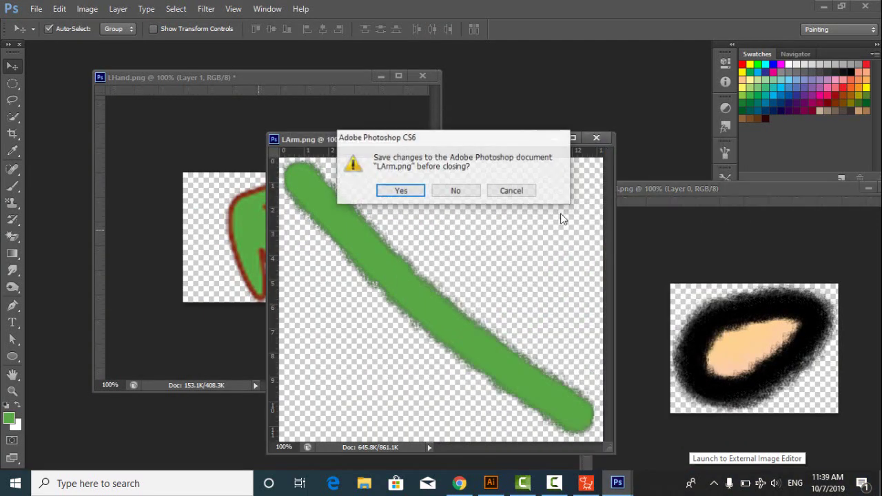
left_click(456, 190)
Step: Copy the green hand layer from LHand.png into RHand.png and close LHand.png without saving
left_click_drag(264, 188, 704, 329)
left_click(429, 78)
left_click(455, 190)
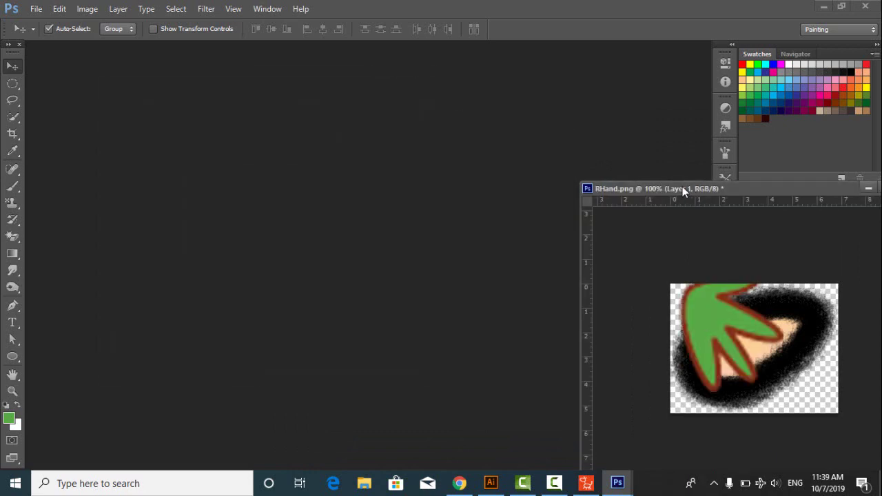
Step: Centre the green hand in RHand.png, rotate it about 90° clockwise so its fingers point left and down, and hide Layer 0
left_click_drag(682, 191, 209, 126)
left_click_drag(241, 253, 254, 275)
key("ctrl+t")
left_click_drag(348, 255, 272, 345)
key("Return")
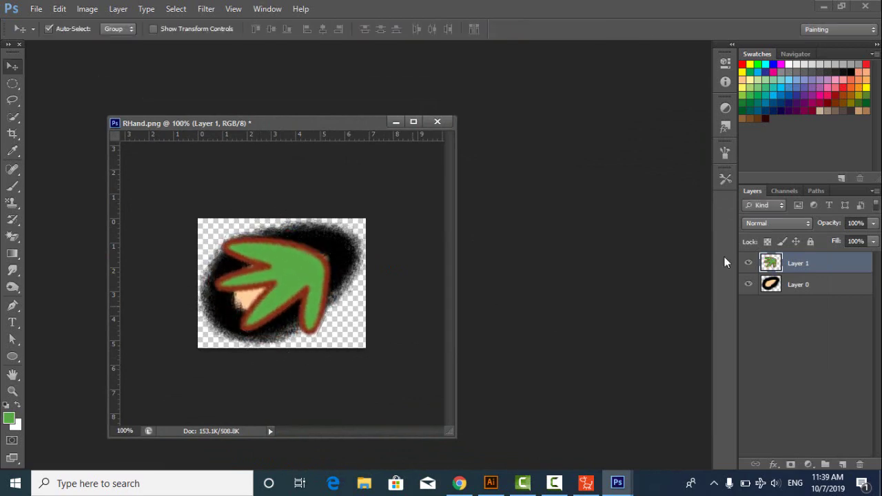
left_click(747, 284)
Step: Save the right hand as PNG over the existing RHand.png with Smallest / Slow compression
left_click(35, 9)
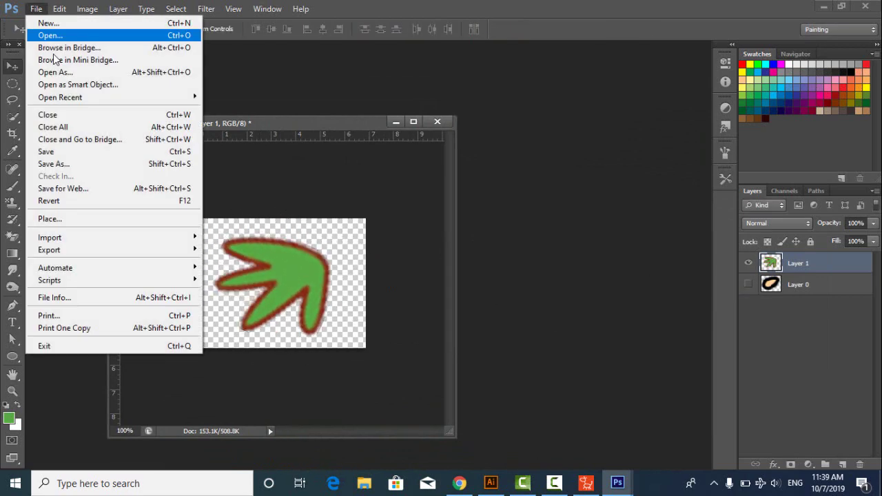
left_click(62, 165)
left_click(558, 310)
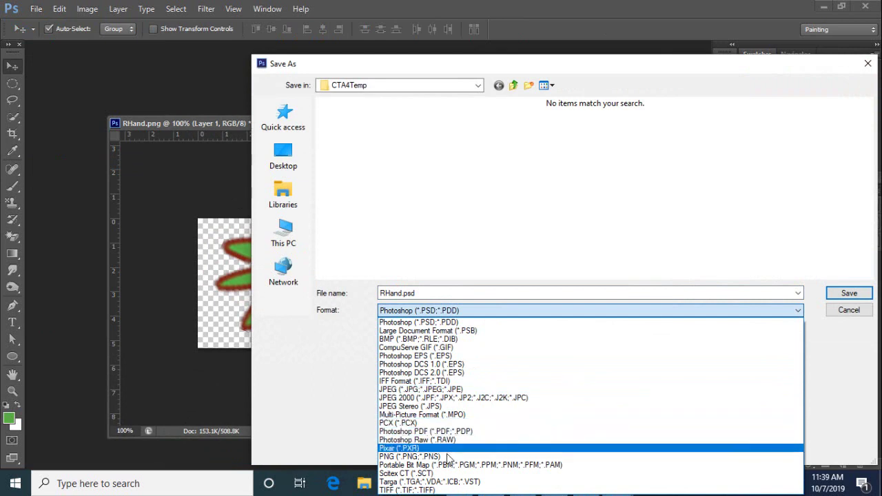
left_click(551, 454)
left_click(851, 293)
left_click(416, 193)
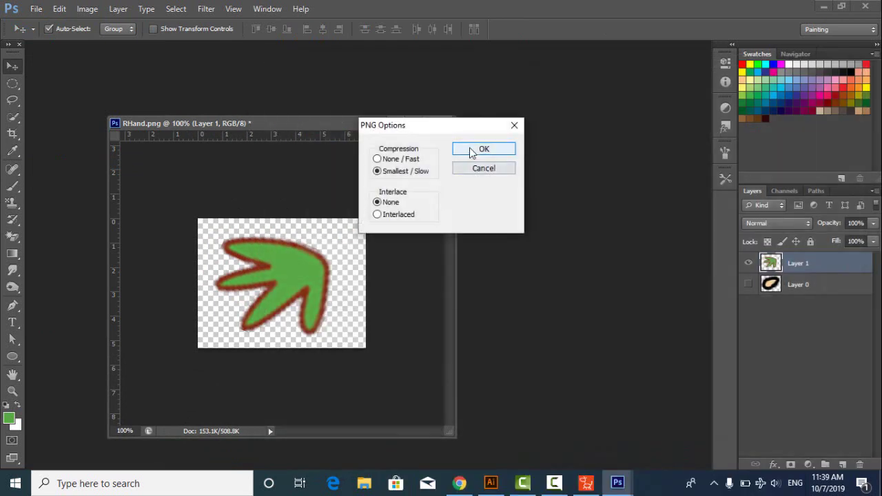
left_click(482, 150)
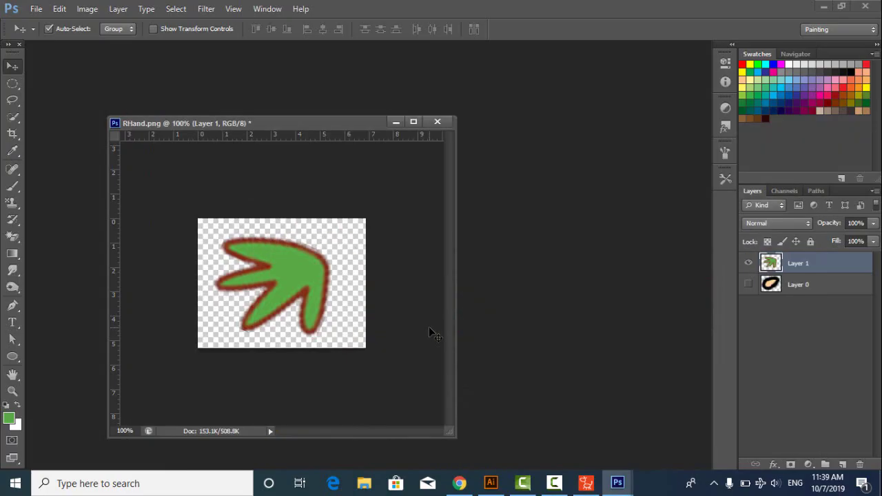
Step: Switch to Cartoon Animator, select the left thigh and open its image in Photoshop
left_click(596, 491)
left_click(594, 487)
left_click(197, 217)
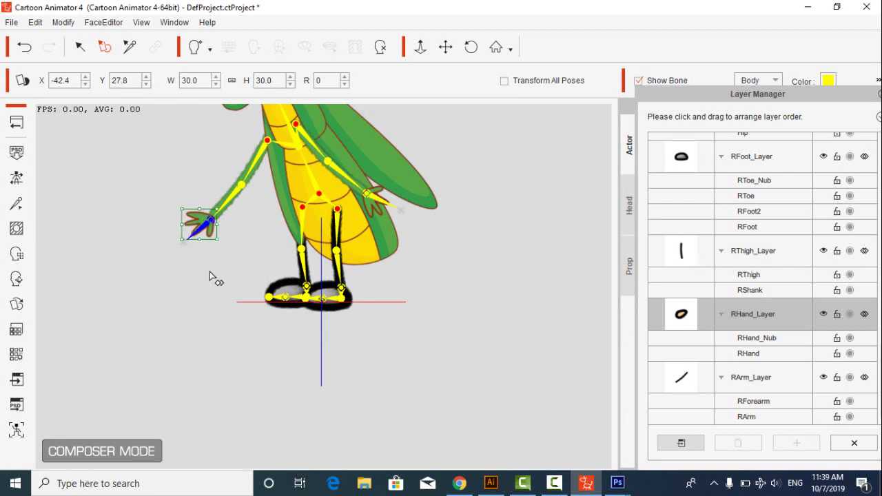
scroll(232, 285, "down", 4)
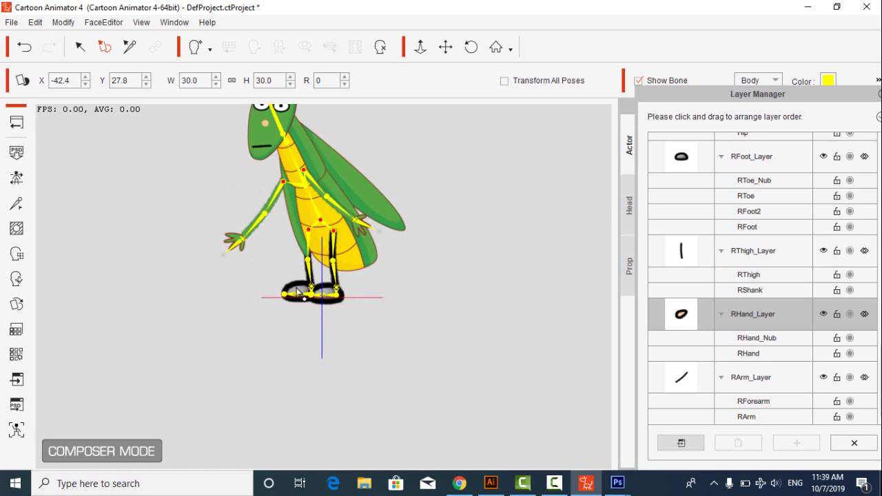
left_click(334, 251)
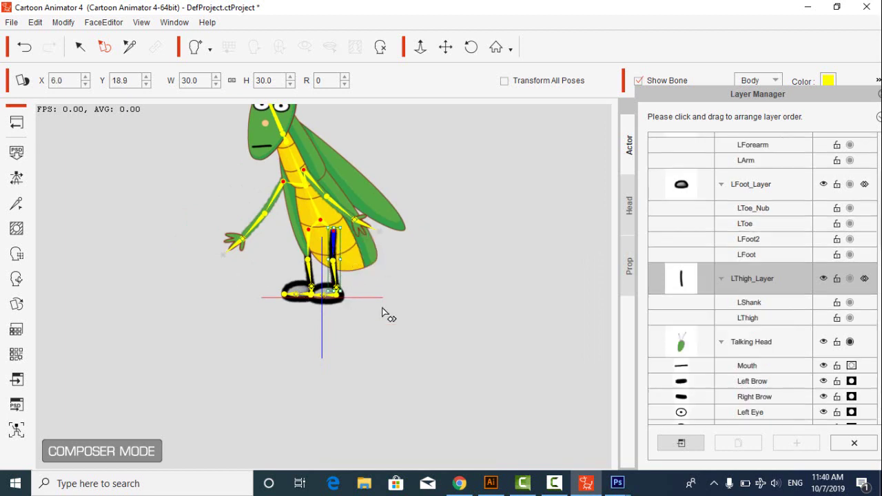
left_click(680, 444)
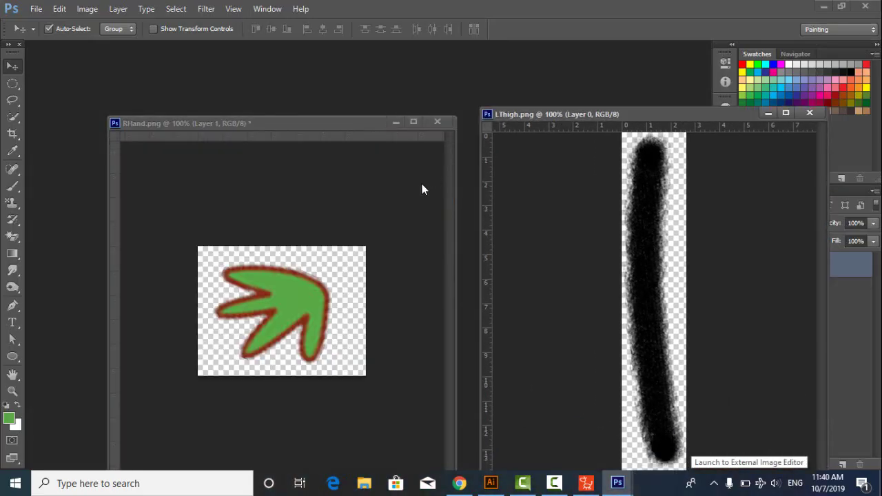
Step: Close RHand.png without saving changes and reposition the LThigh.png window in the workspace
left_click(437, 122)
left_click(459, 190)
left_click_drag(519, 115, 245, 69)
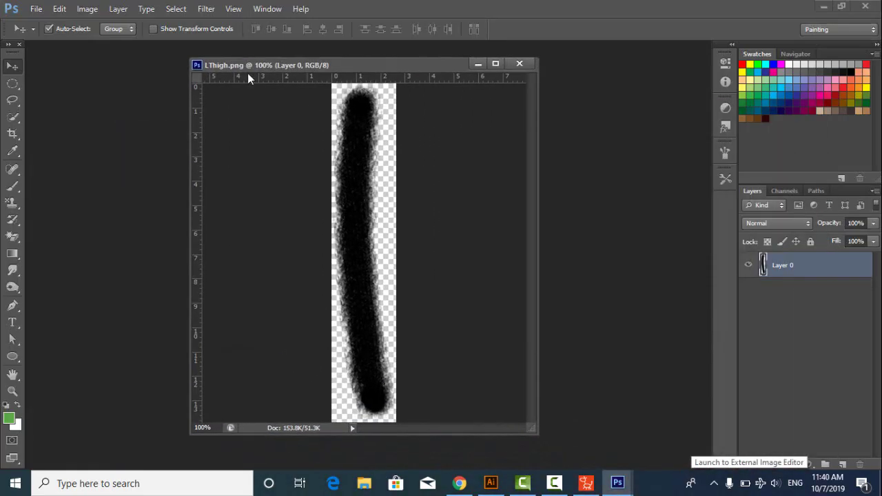
scroll(259, 352, "down", 5)
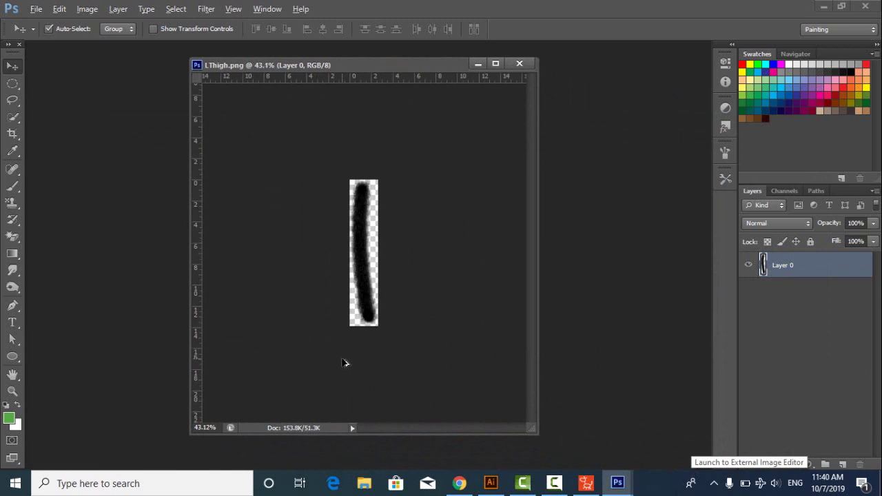
Step: Extend the LThigh.png canvas downward with the Crop tool and stretch the black leg stroke to fill the new height
left_click(13, 133)
left_click_drag(364, 340, 365, 382)
left_click(15, 69)
left_click(395, 191)
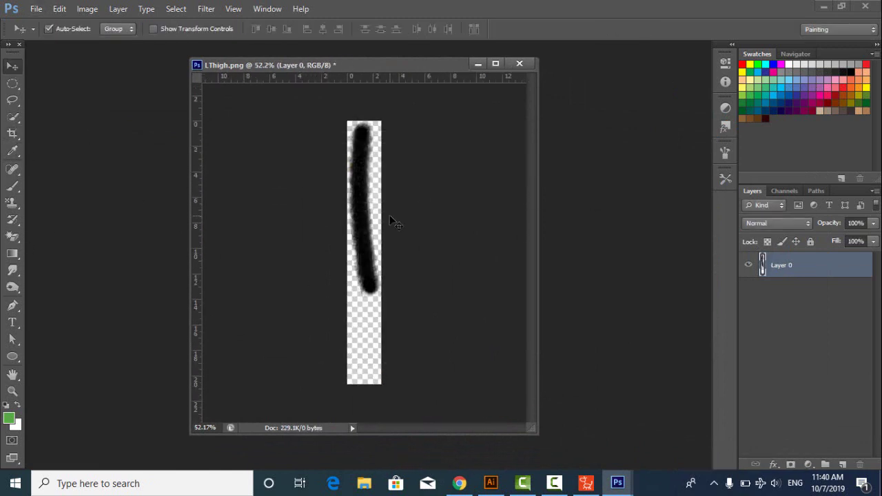
key("ctrl+t")
left_click_drag(364, 297, 364, 384)
key("Return")
left_click(586, 483)
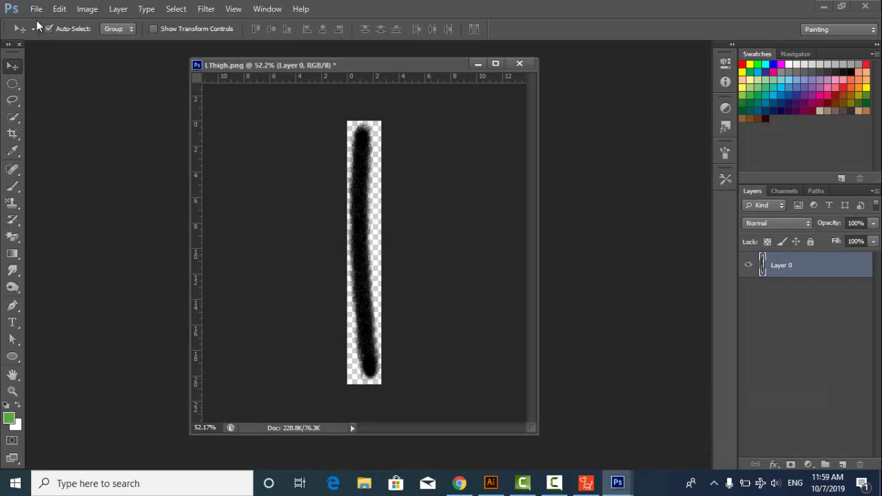
Step: Save the stretched left thigh as PNG over the existing LThigh.png and return to Cartoon Animator
left_click(36, 8)
left_click(98, 164)
key("Return")
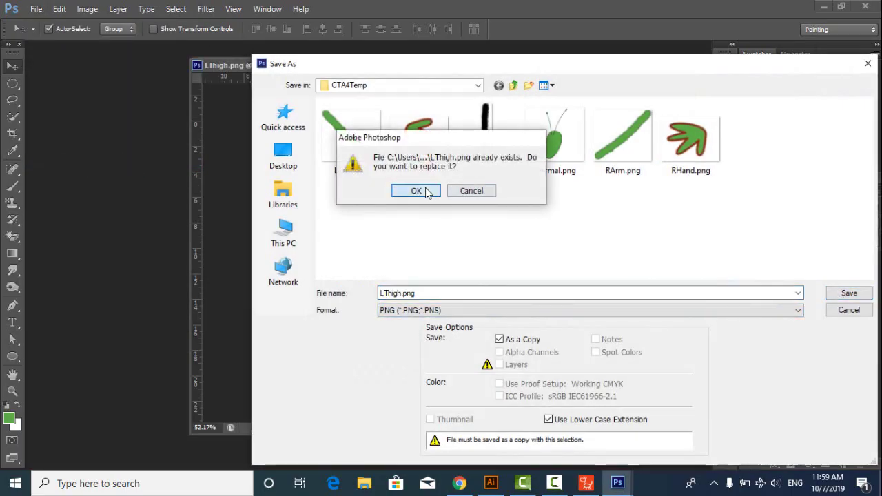
left_click(417, 191)
left_click(478, 150)
left_click(823, 7)
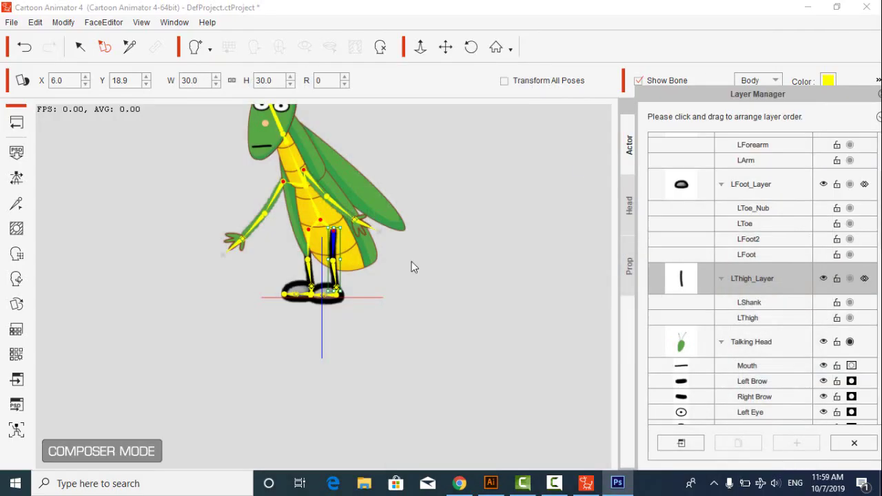
Step: Move the left leg image down to about X 14, Y 1 and its LThigh bone to about X 12.7, Y 21.6
left_click_drag(336, 250, 351, 281)
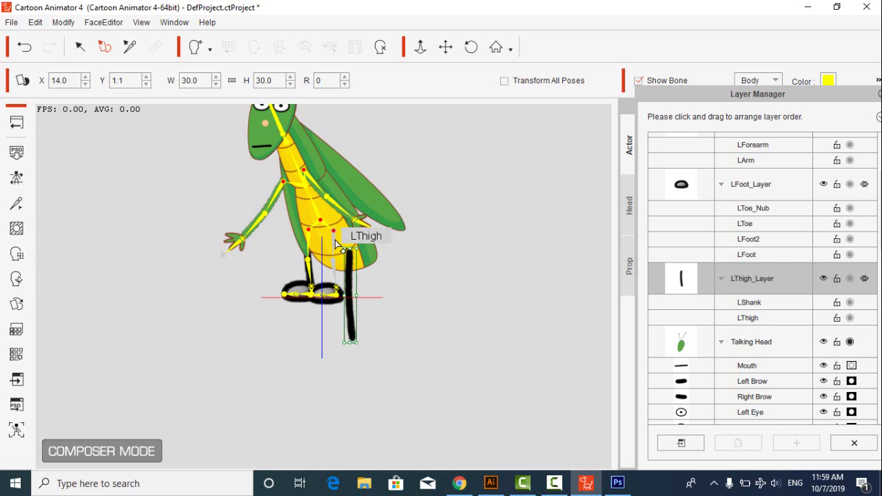
left_click(131, 47)
left_click_drag(337, 241, 351, 264)
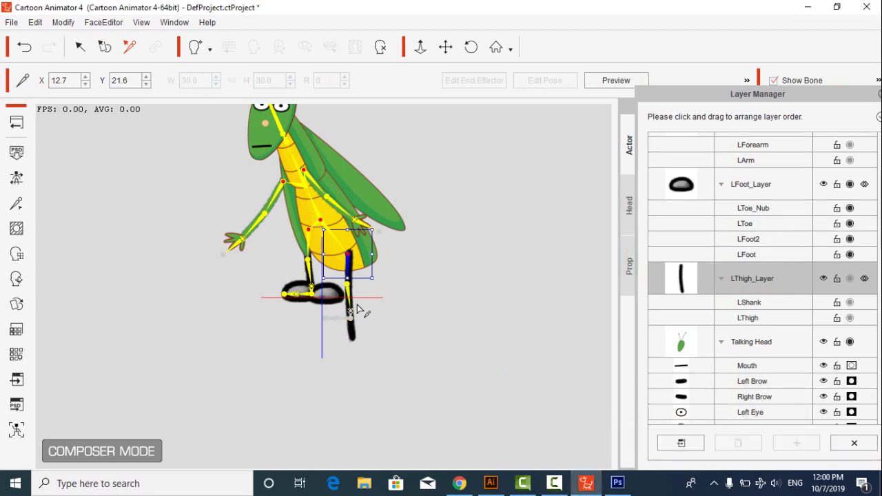
left_click(544, 476)
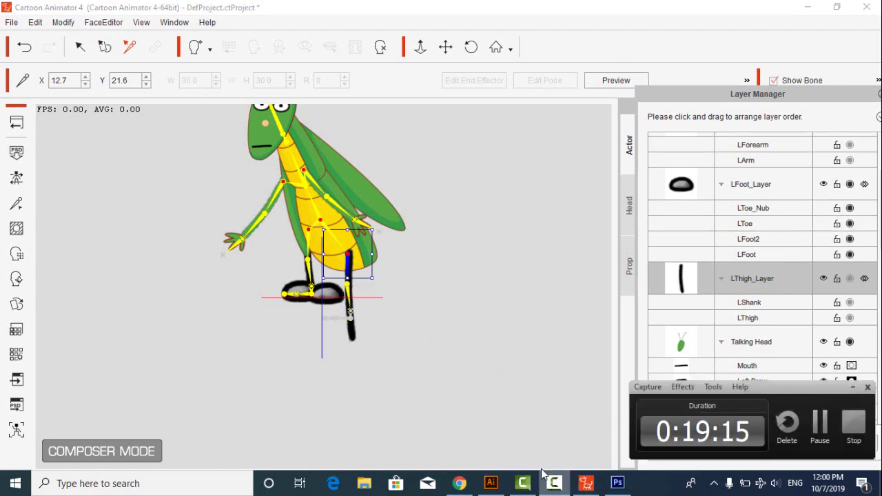
left_click(821, 426)
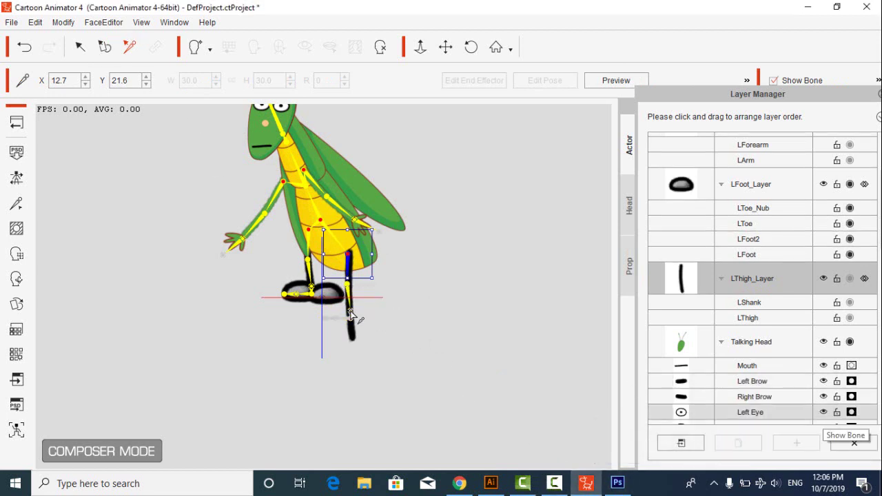
Step: Move the left ankle bone to the leg's lower end and place the left foot image there at about X 7.4, Y -21.8
left_click(351, 312)
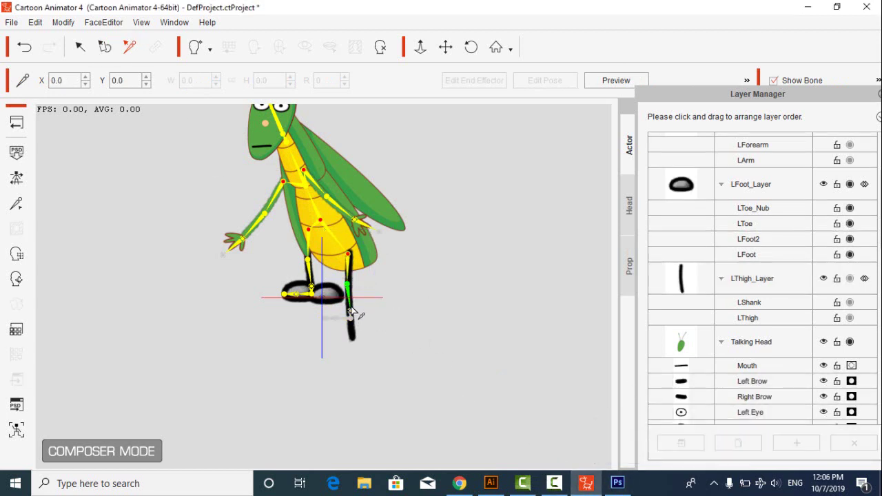
left_click_drag(352, 316, 350, 335)
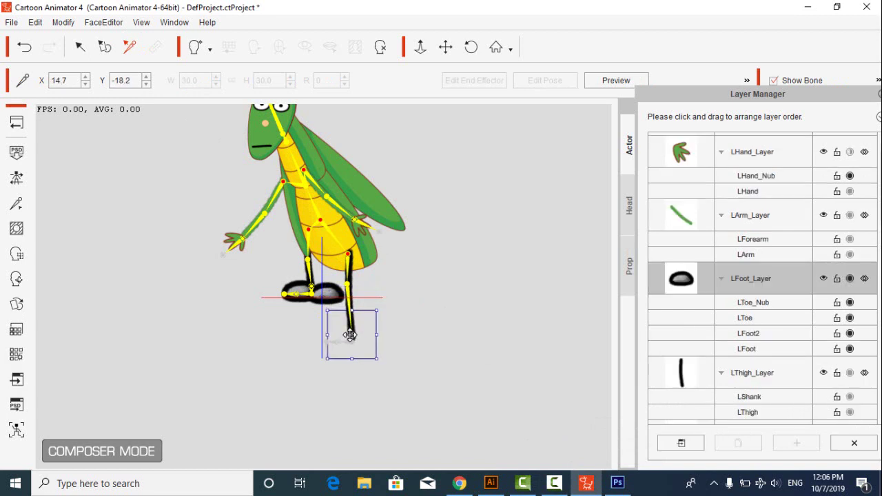
left_click(332, 296)
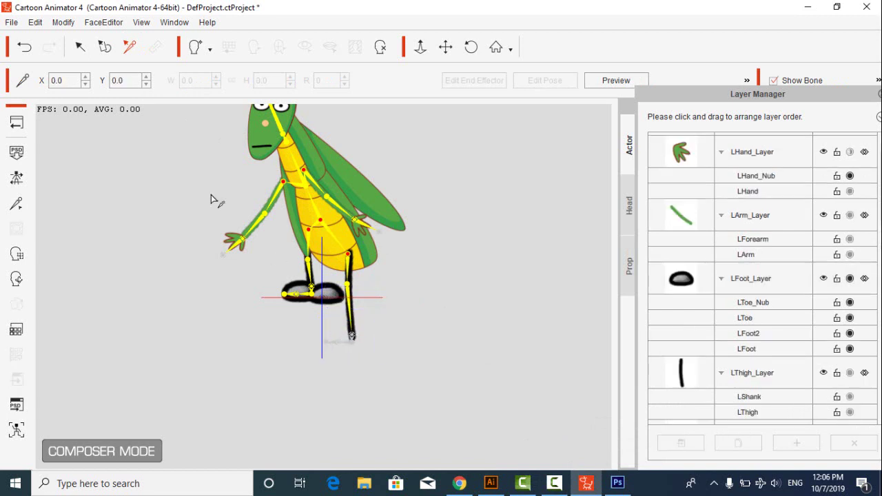
left_click(102, 47)
left_click_drag(334, 295, 342, 337)
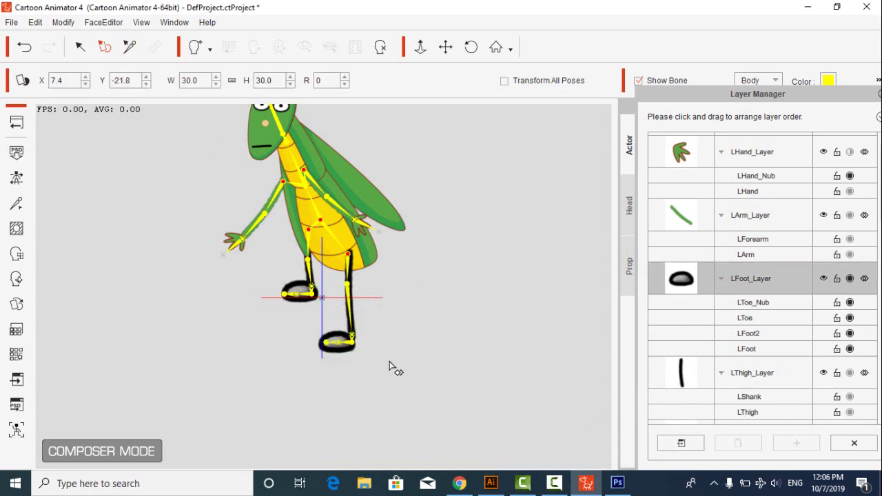
Step: Select the right thigh, open its image in Photoshop and float RThigh.png in a separate window beside LThigh.png
left_click(313, 275)
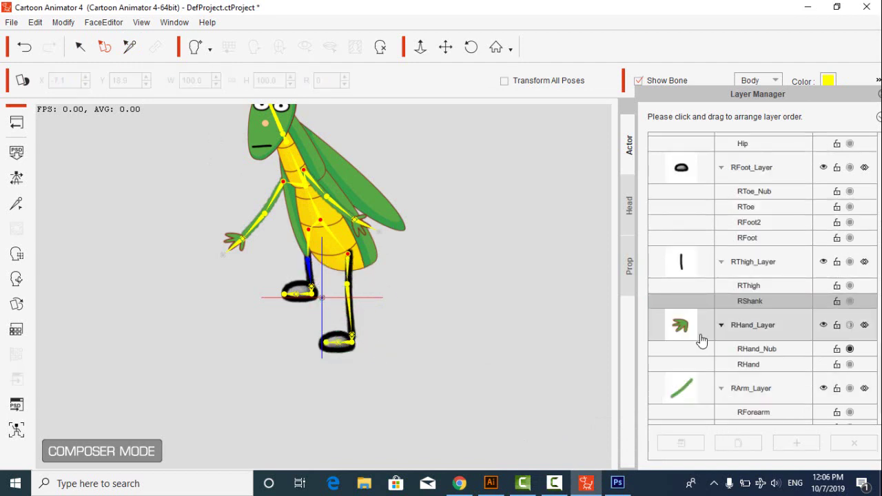
left_click(313, 258)
left_click(682, 443)
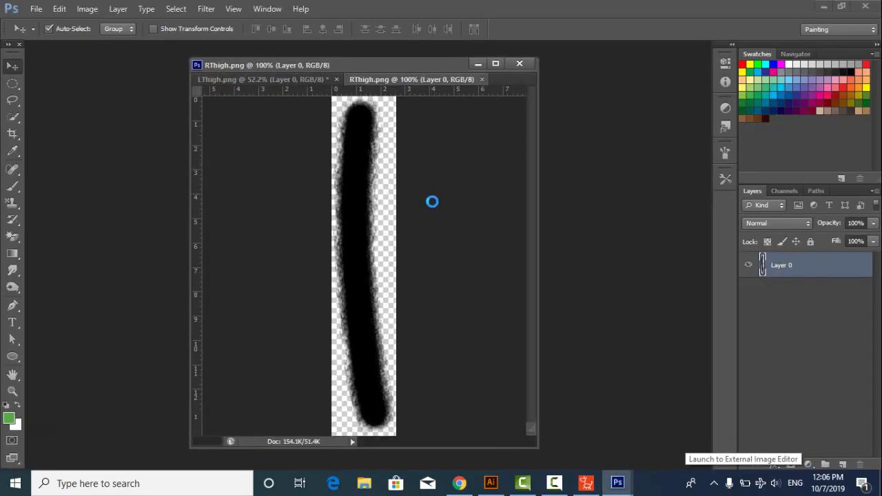
left_click_drag(418, 80, 603, 112)
scroll(617, 245, "down", 2, "alt")
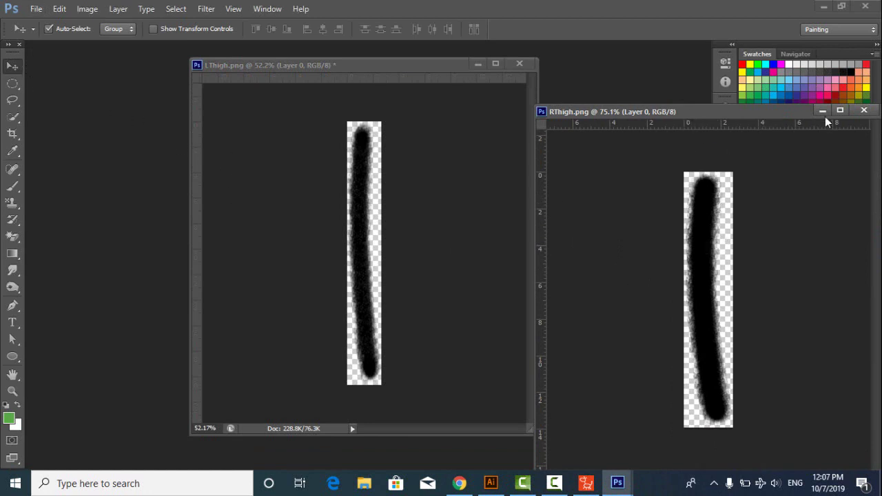
Step: Copy the stretched leg stroke from LThigh.png into RThigh.png and hide the original Layer 0
left_click(357, 252)
mouse_move(433, 241)
left_mouse_down()
mouse_move(396, 242)
mouse_move(720, 314)
left_mouse_up()
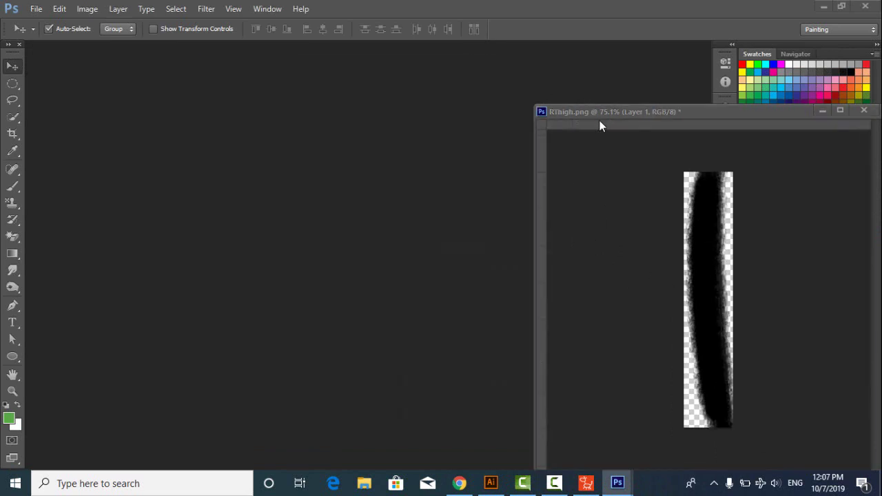
left_click_drag(600, 111, 305, 90)
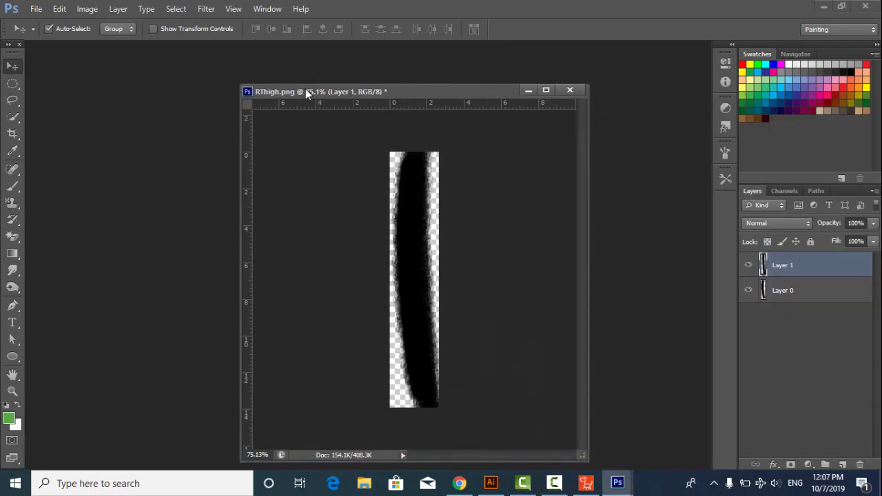
left_click(751, 292)
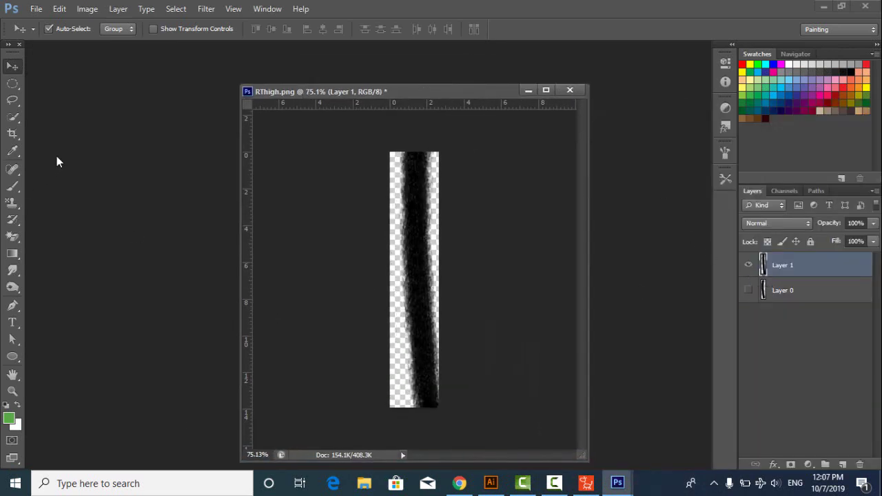
Step: Enlarge the RThigh.png canvas with the Crop tool at its top, bottom and right edges to fit the longer leg
key("c")
left_click_drag(413, 409, 431, 427)
left_click_drag(415, 150, 416, 116)
left_click_drag(414, 293, 445, 301)
key("Return")
left_click(12, 66)
Step: Save the longer right thigh as PNG over the existing RThigh.png and return to Cartoon Animator
left_click(36, 8)
left_click(92, 165)
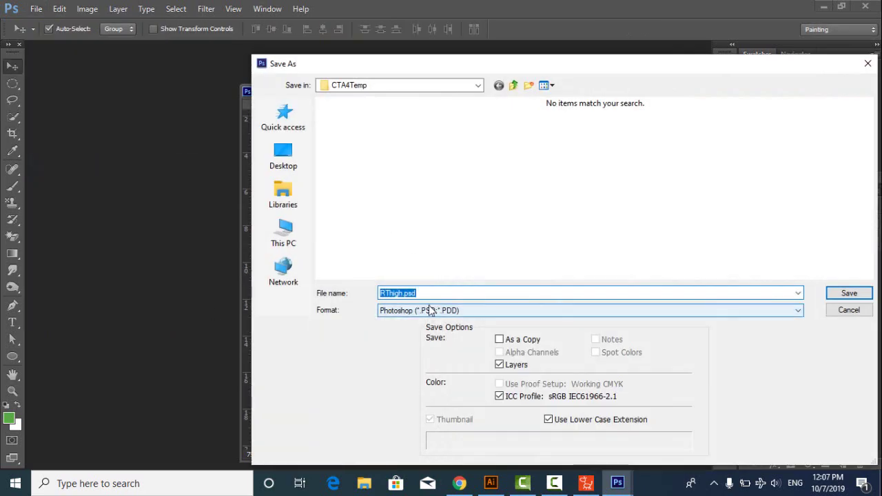
left_click(429, 309)
left_click(409, 456)
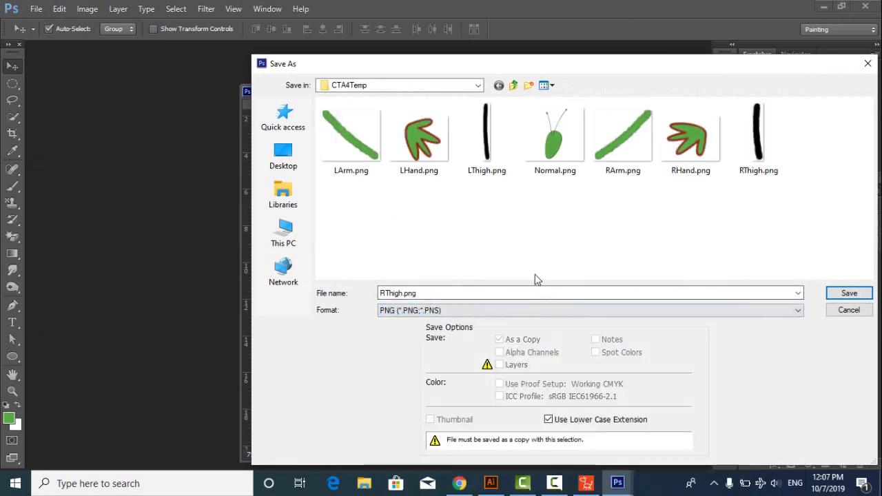
left_click(848, 292)
left_click(417, 191)
left_click(480, 148)
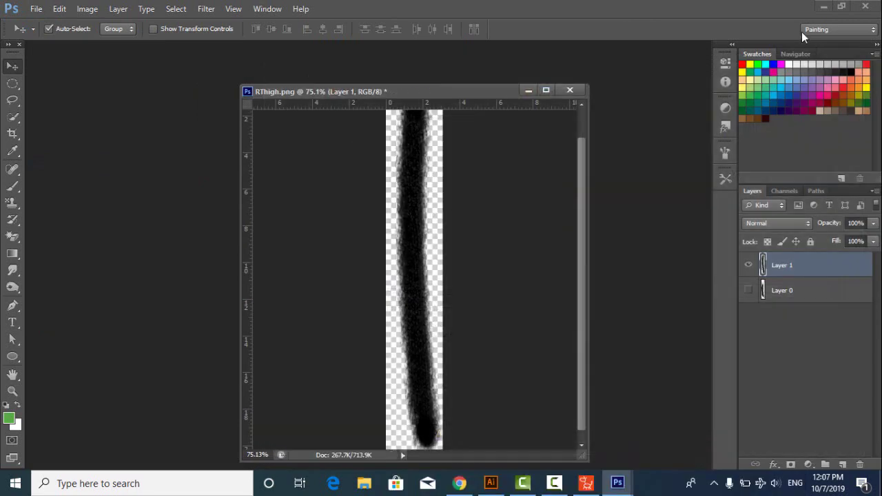
left_click(824, 9)
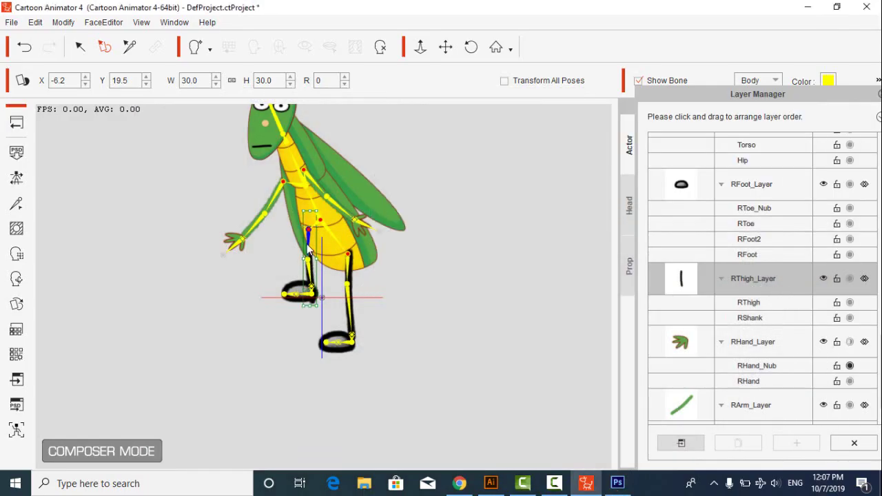
Step: Move the right leg image down to about X -4, Y -0.6 and its RThigh bone to about X -3.8, Y 19.3
left_click_drag(311, 246, 316, 287)
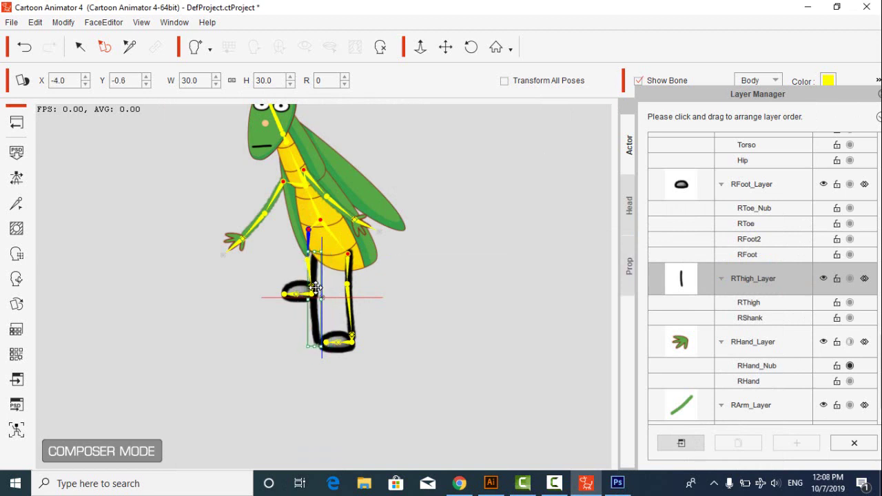
left_click(130, 48)
left_click_drag(306, 226, 311, 255)
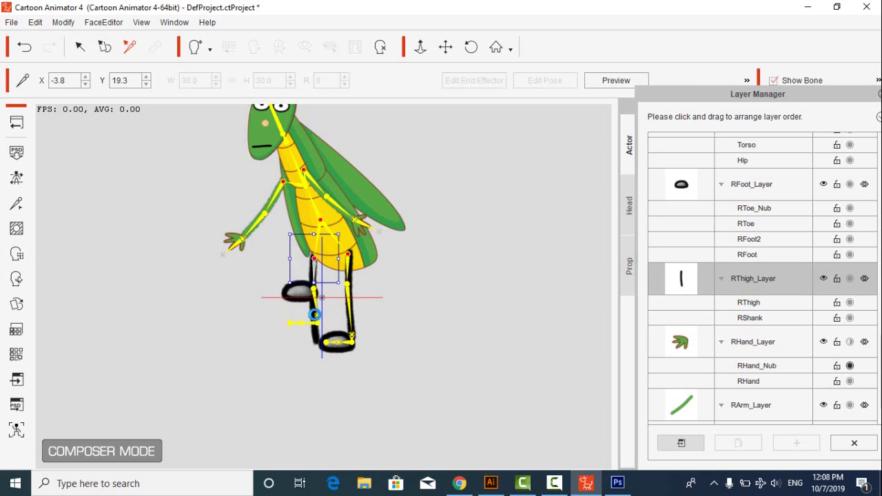
Step: Align the right shank and ankle bones with the longer leg and move the right foot image to about X -9.3, Y -21.4
left_click(314, 317)
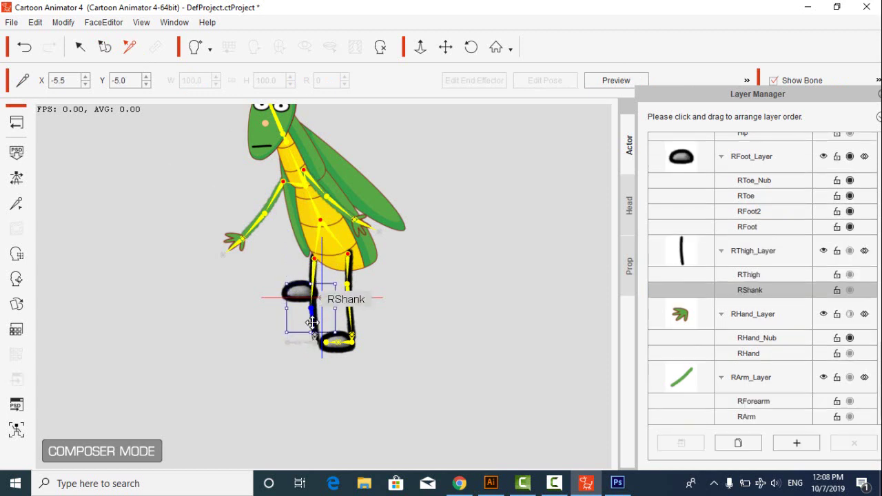
left_click(105, 47)
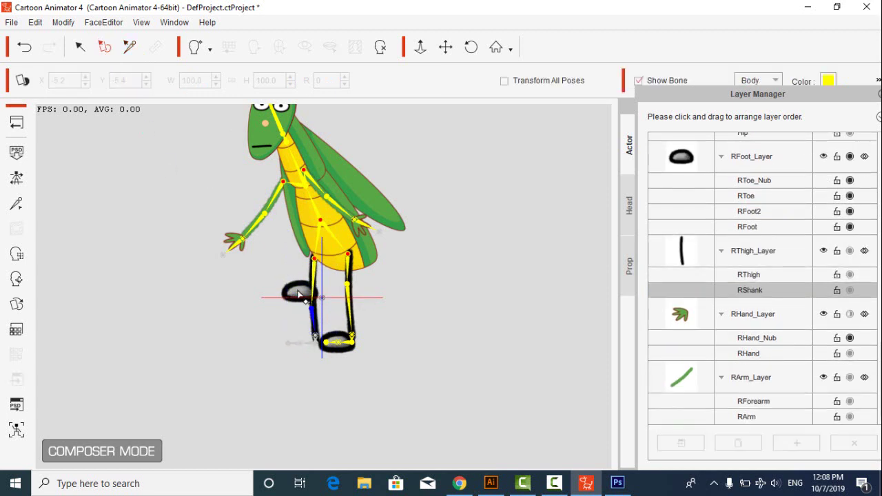
left_click(298, 292)
left_click_drag(297, 293, 298, 341)
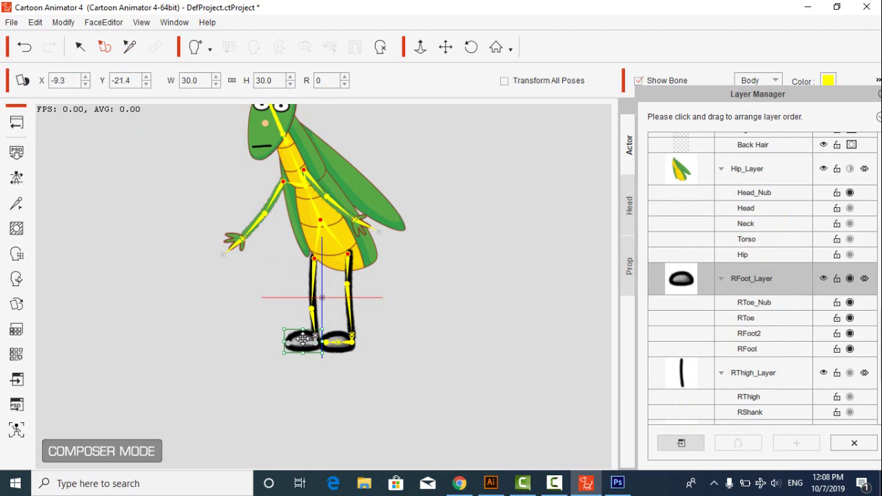
Step: Select RThigh_Layer and open its image in Photoshop for recolouring
left_click(452, 52)
scroll(425, 224, "down", 5)
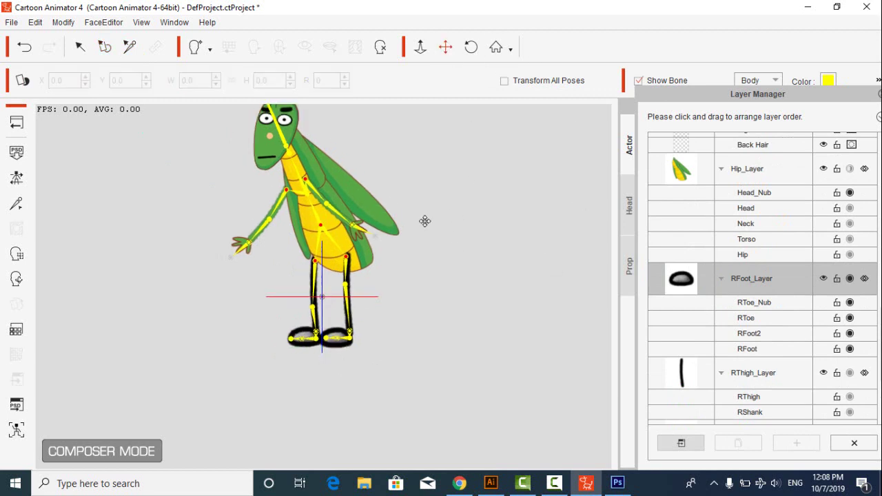
scroll(365, 180, "up", 2)
scroll(352, 176, "up", 3)
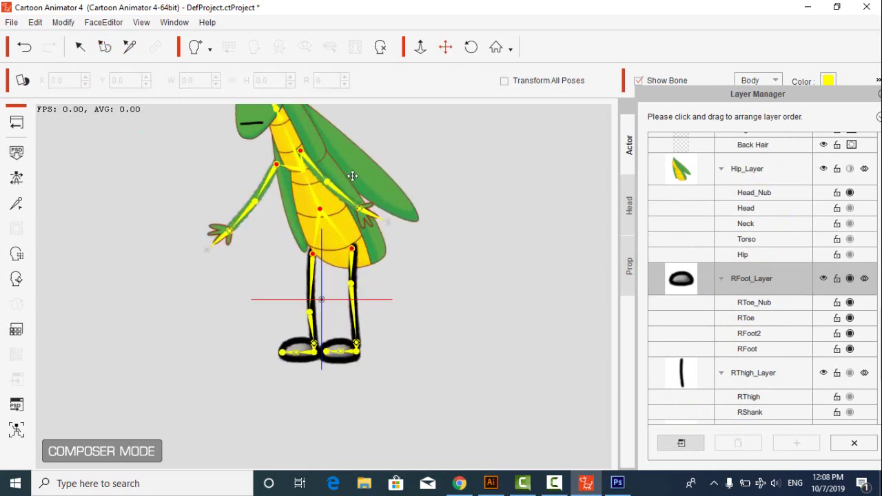
left_click(730, 373)
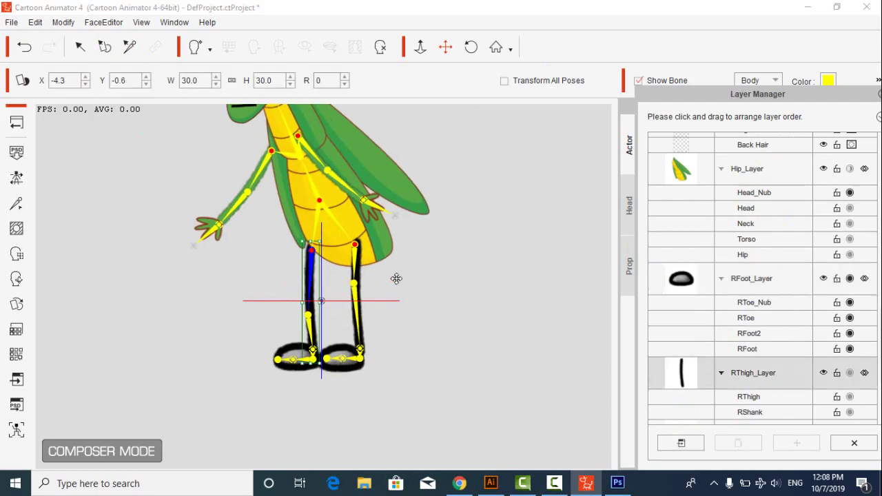
left_click(681, 443)
Step: Load the leg stroke in the newly opened RThigh.png as a selection and fill it with the green foreground colour
left_click(180, 15)
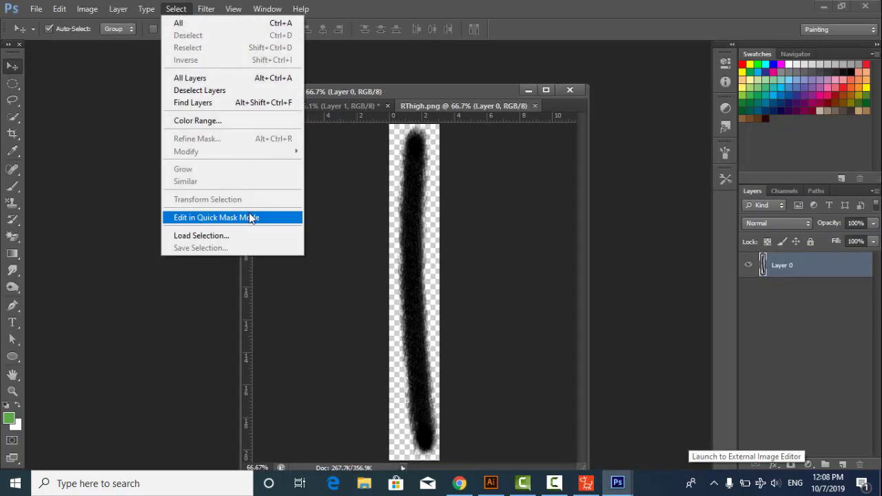
left_click(199, 234)
left_click(555, 129)
left_click_drag(486, 108, 537, 142)
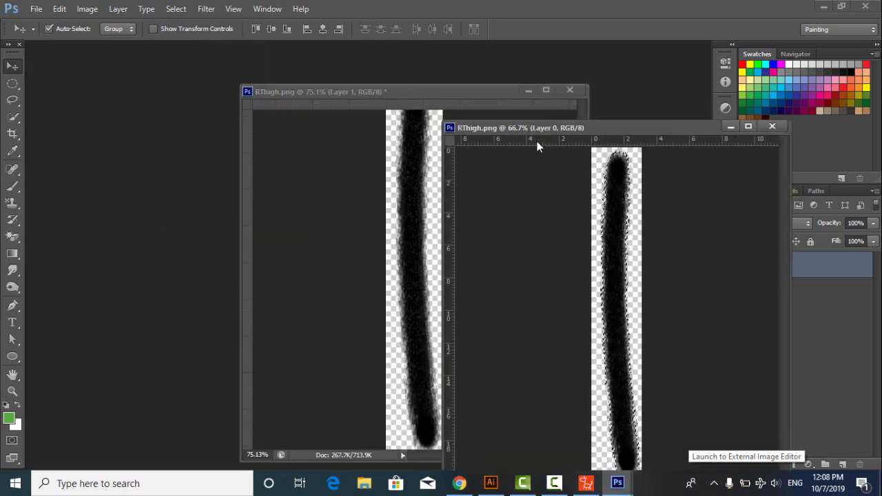
key("alt+BackSpace")
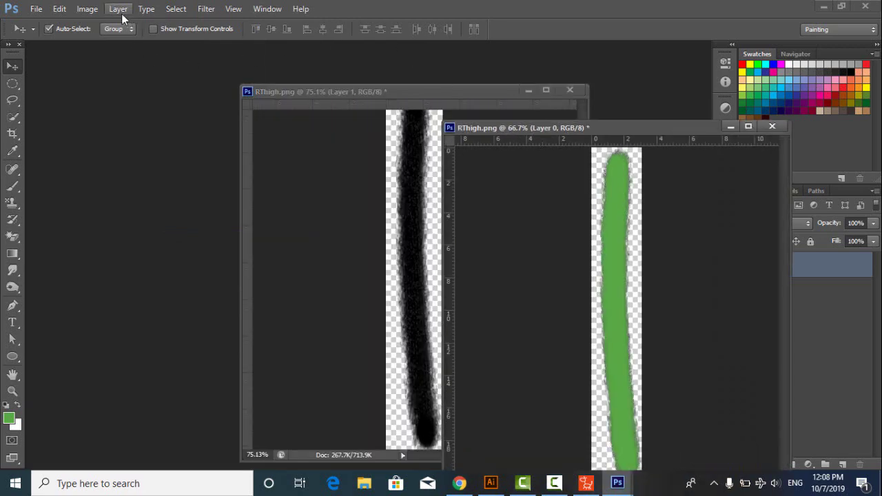
Step: Save the green right thigh over the existing RThigh.png and return to Cartoon Animator
left_click(36, 9)
left_click(41, 164)
key("Return")
left_click(416, 191)
left_click(491, 149)
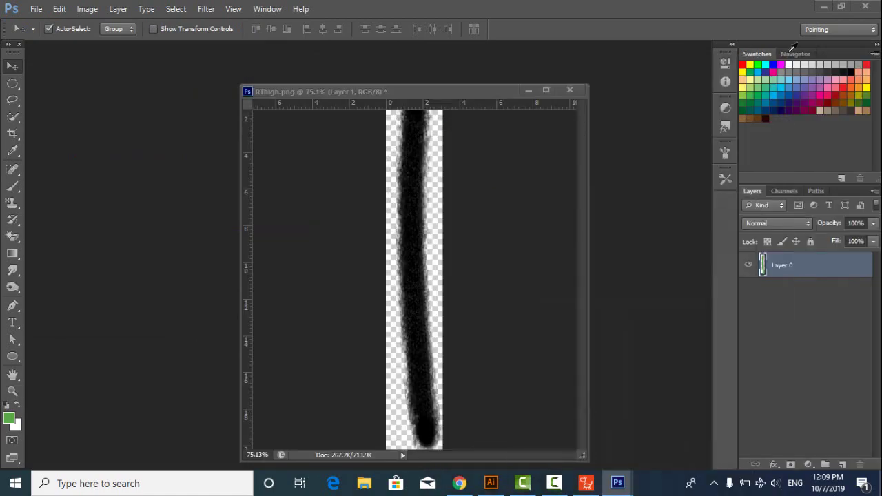
left_click(829, 7)
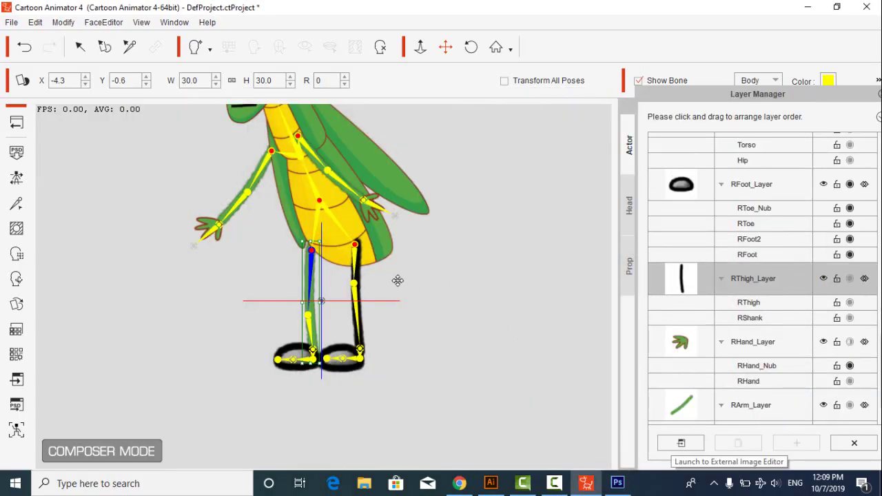
Step: Open the left thigh image in Photoshop, load its stroke as a selection and fill it with the green foreground colour
left_click(358, 265)
left_click(693, 449)
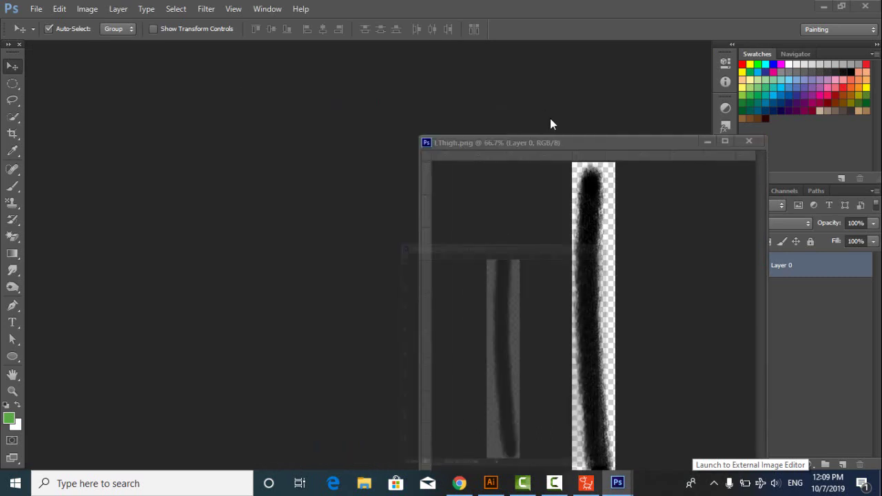
left_click(187, 12)
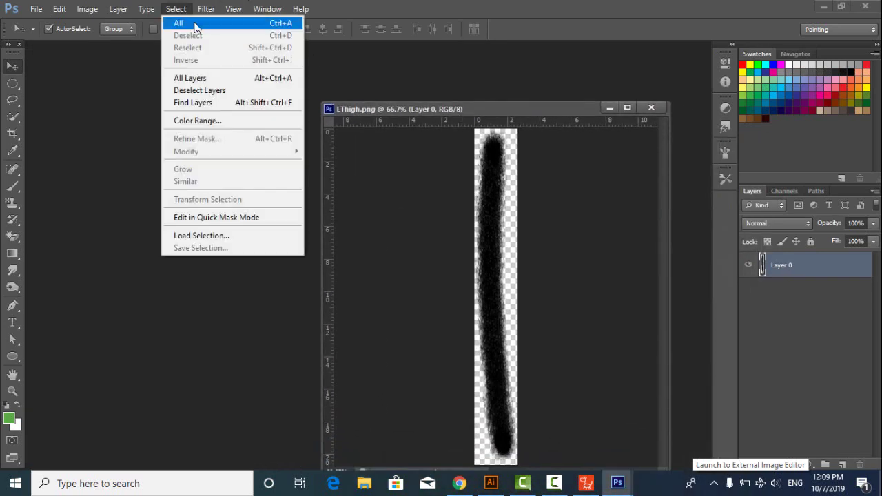
left_click(227, 235)
left_click(544, 128)
key("alt+BackSpace")
key("ctrl+d")
left_click(554, 483)
left_click(559, 485)
Step: Save the green left thigh over the existing LThigh.png and return to Cartoon Animator
left_click(36, 9)
left_click(74, 167)
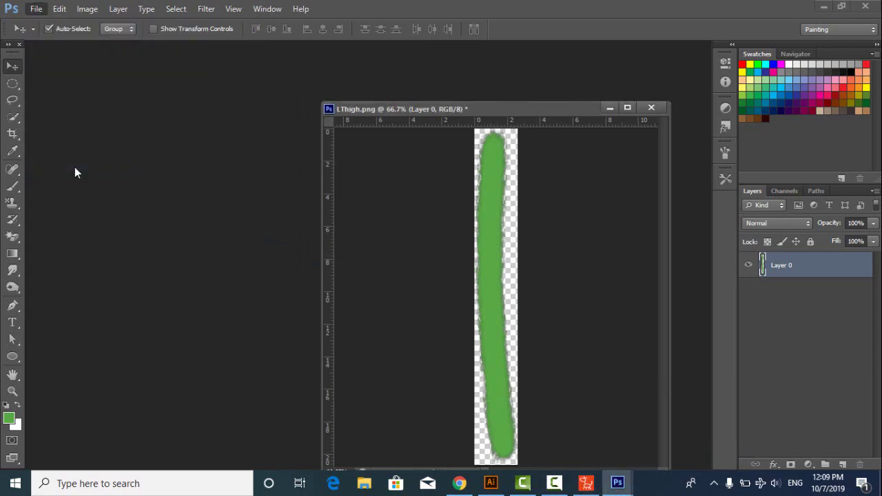
left_click(846, 292)
left_click(420, 193)
left_click(485, 149)
left_click(821, 8)
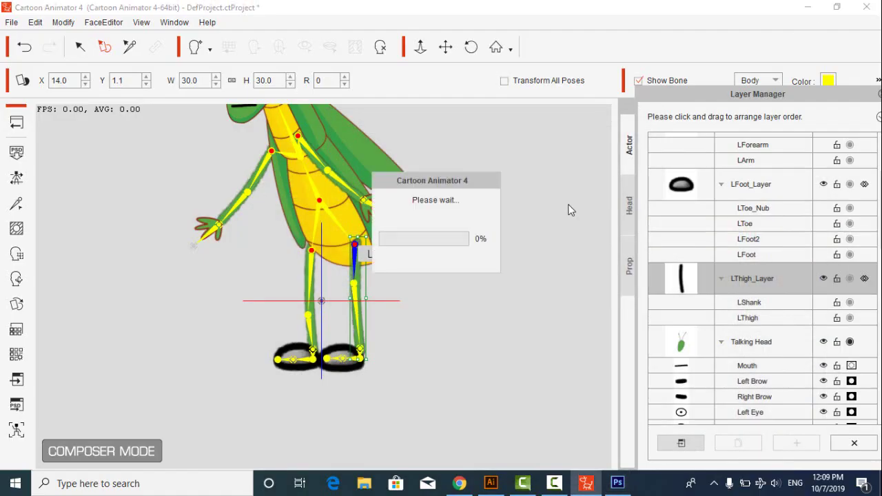
Step: Open the left foot image in Photoshop, load its shape as a selection and fill it with the green foreground colour
left_click(344, 370)
left_click(695, 443)
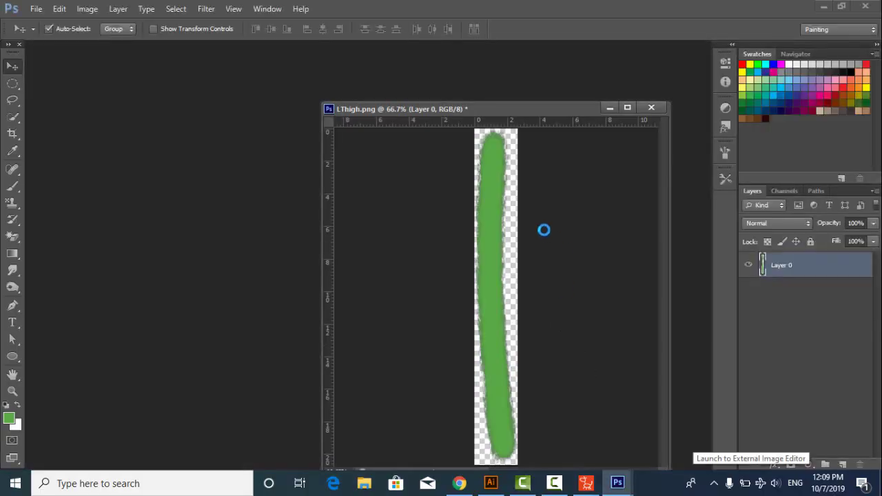
left_click(168, 9)
left_click(207, 235)
left_click(538, 129)
key("alt+BackSpace")
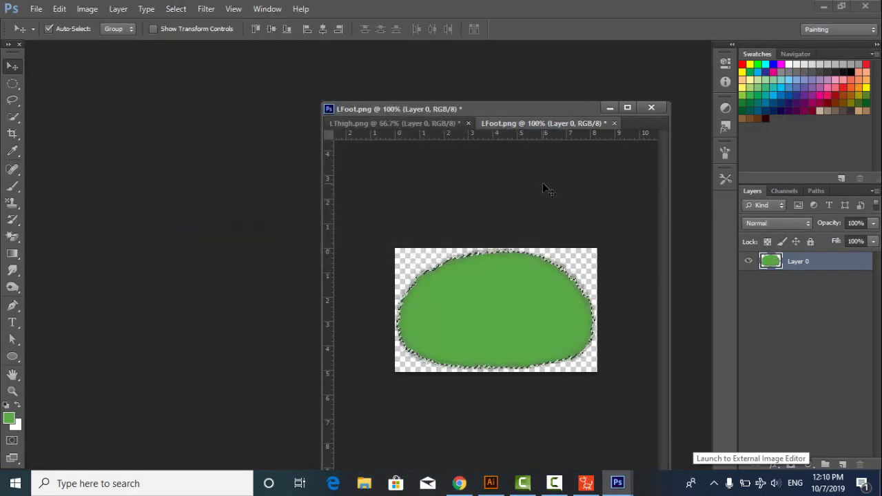
key("ctrl+d")
Step: Save the green left foot over the existing LFoot.png and return to Cartoon Animator
left_click(40, 10)
left_click(165, 163)
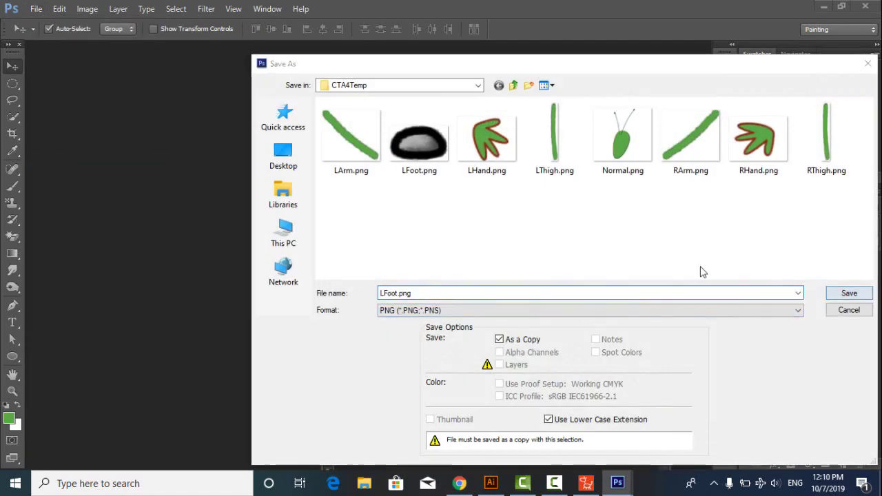
left_click(847, 293)
left_click(430, 193)
left_click(480, 149)
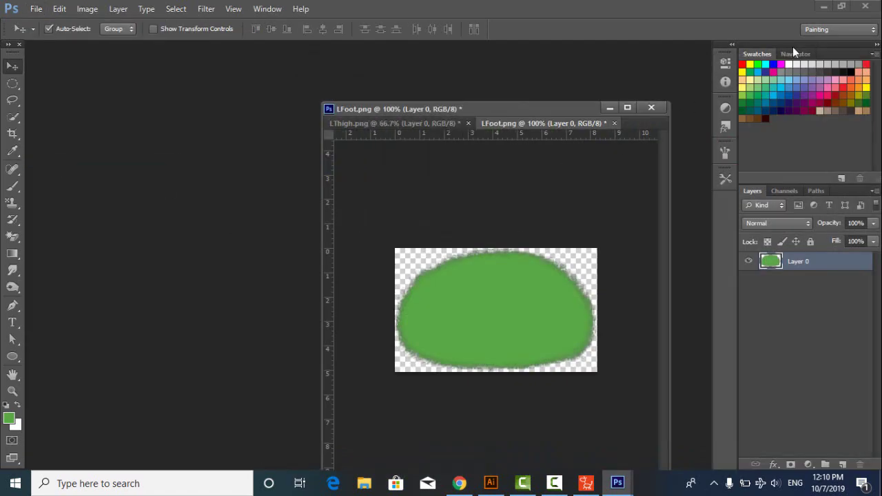
left_click(821, 7)
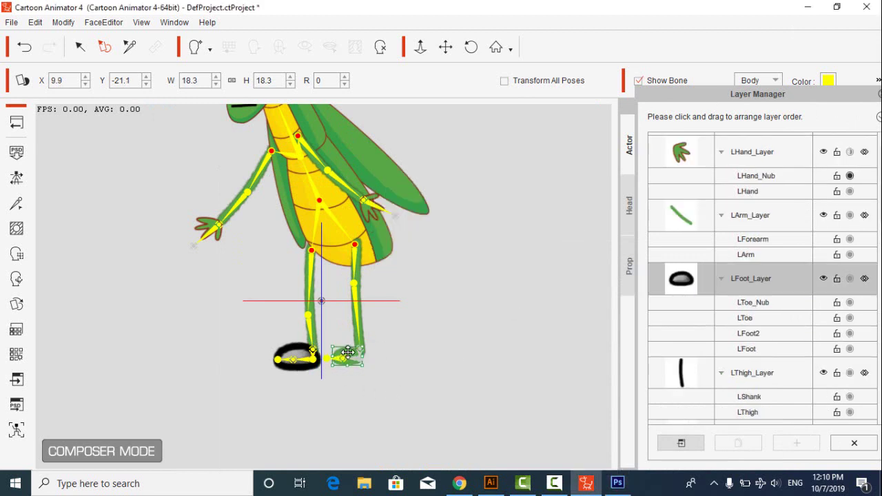
Step: Open the right foot image in Photoshop in its own window, load its shape as a selection and fill it green
left_click(681, 443)
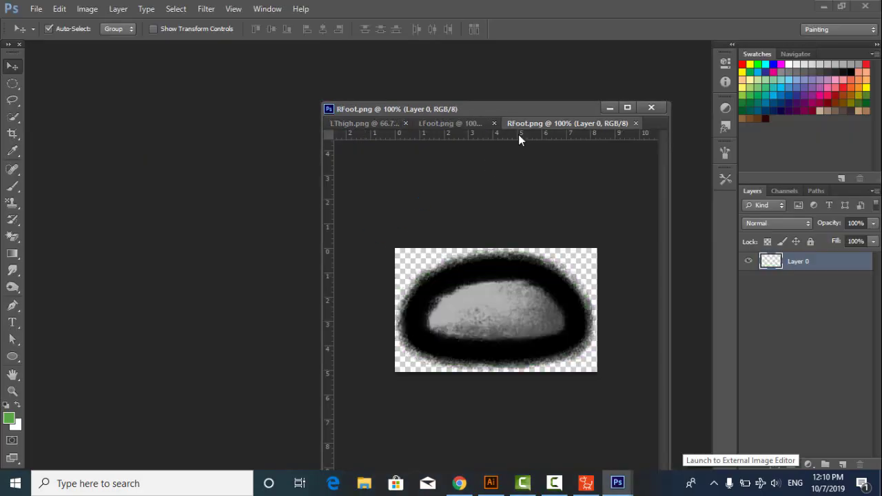
left_click_drag(518, 135, 607, 187)
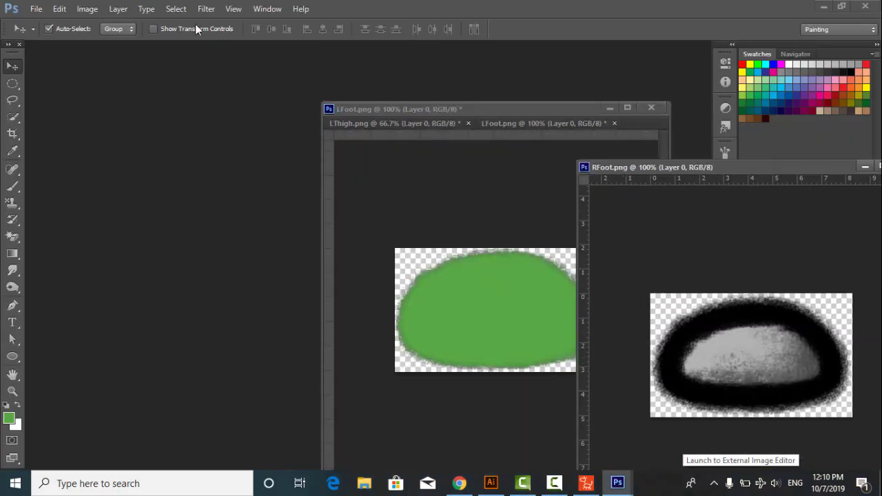
left_click(175, 8)
left_click(250, 234)
left_click(547, 130)
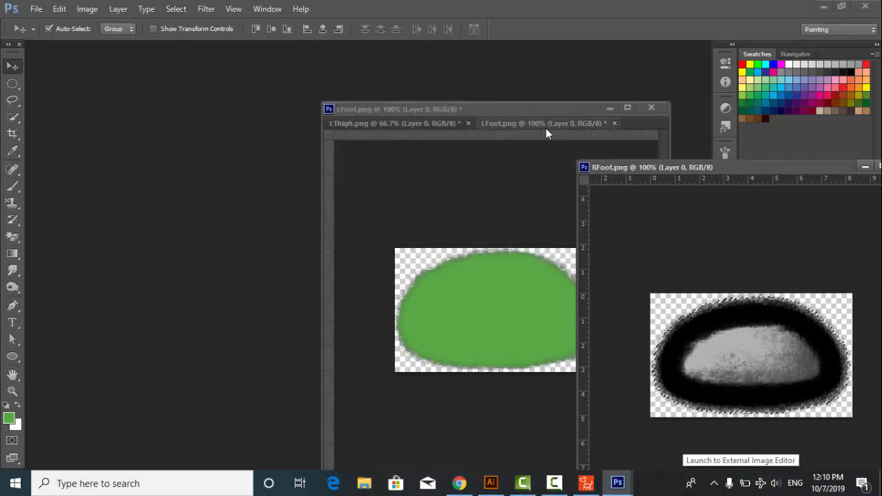
key("alt+BackSpace")
left_click_drag(681, 166, 158, 162)
Step: Save the green right foot over the existing RFoot.png and return to Cartoon Animator
left_click(36, 8)
left_click(51, 171)
left_click(848, 294)
left_click(437, 190)
left_click(498, 148)
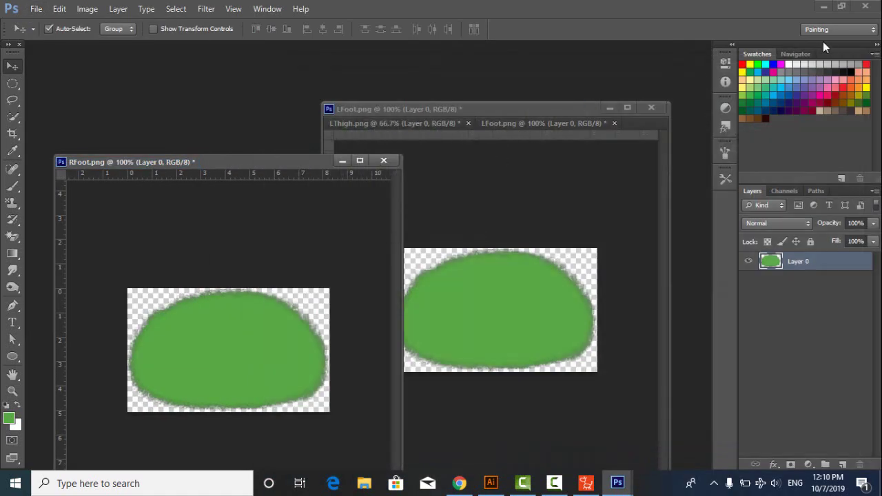
left_click(822, 9)
Step: Scale the right foot image to W 17.0 and H 17.0, undoing the last height change, and close the Layer Manager
left_click_drag(323, 370, 317, 366)
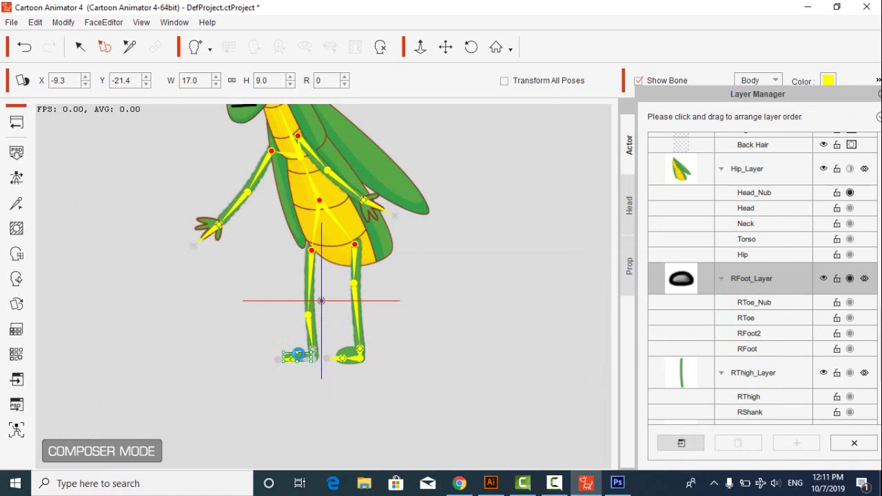
key("ctrl+z")
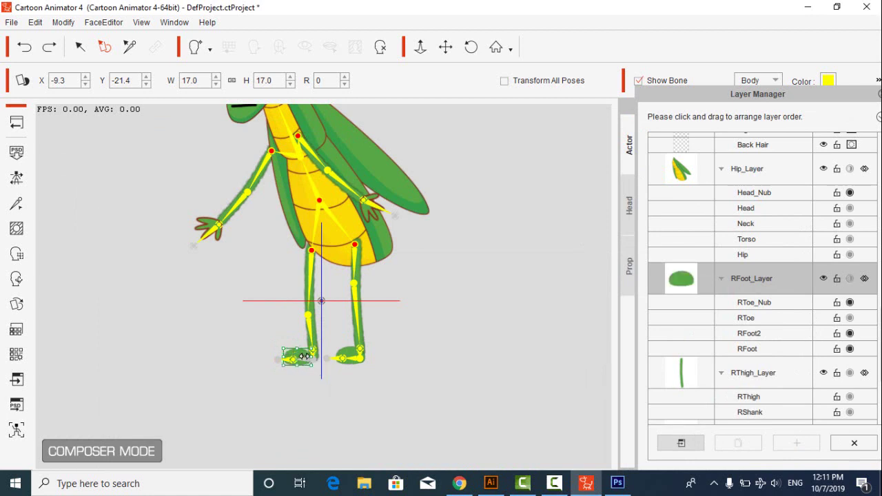
left_click(878, 95)
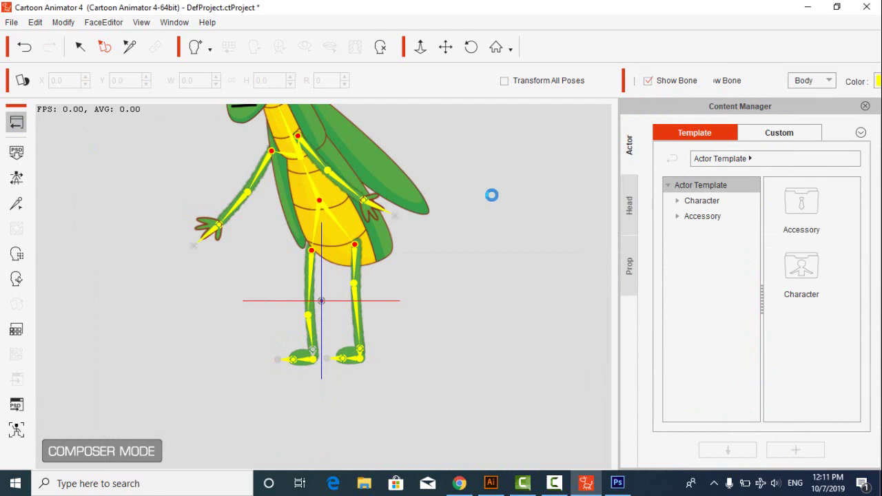
Step: Return to stage mode and move the grasshopper up on the stage to about X 36.4, Y 4.7
left_click(362, 278)
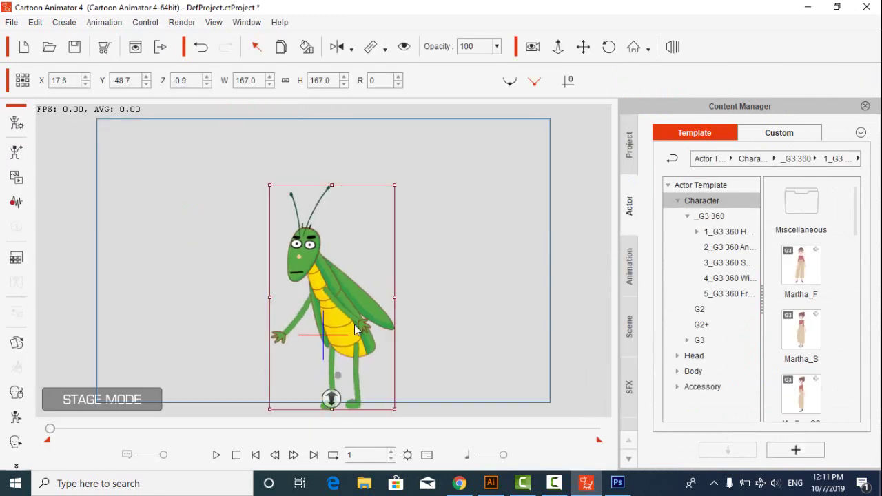
right_click(362, 278)
mouse_move(427, 284)
left_click(553, 437)
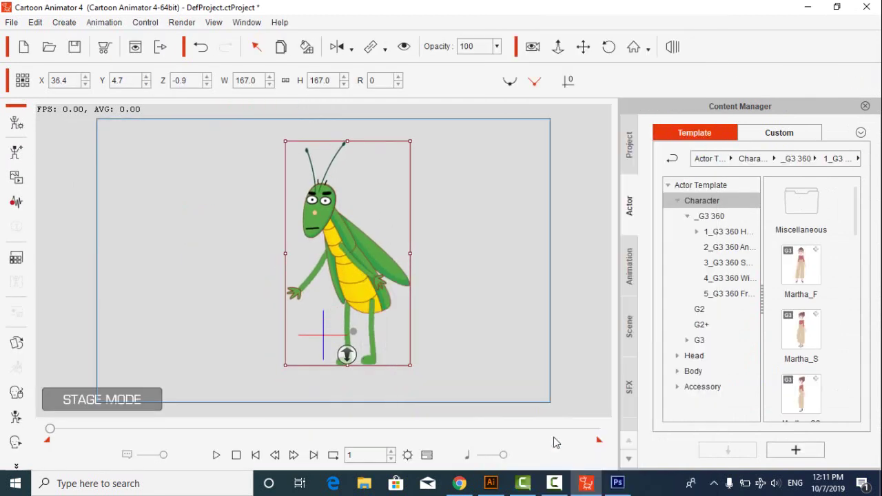
Step: Apply the Walk(2L) motion to the grasshopper, then play it back with its Motion track shown in the Timeline
right_click(368, 270)
left_click(406, 420)
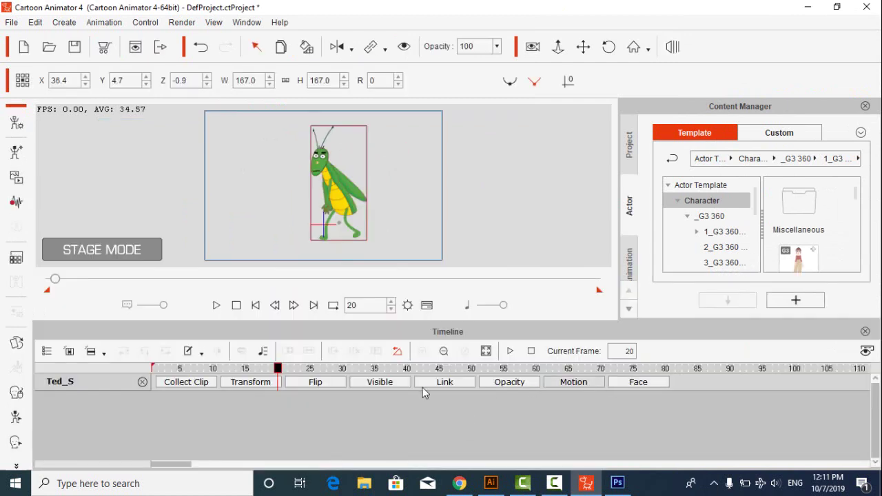
left_click(573, 381)
left_click(284, 401)
key("space")
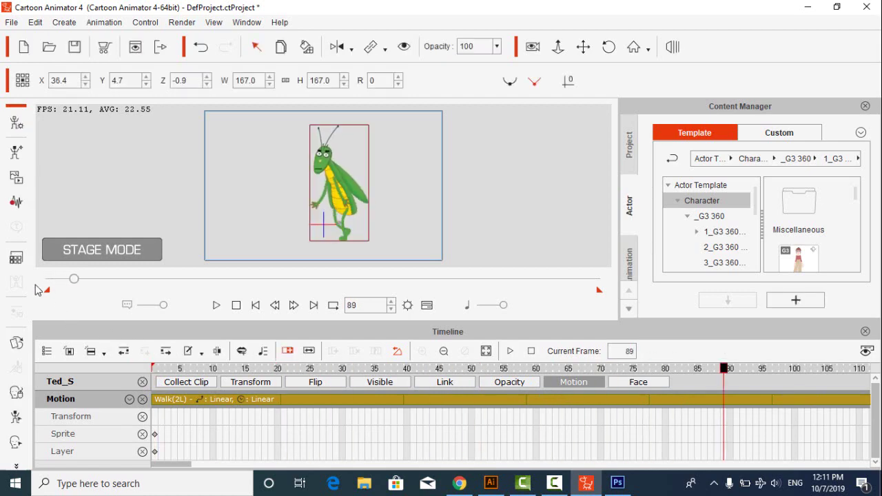
Step: Add the selected character to the custom actor library's Character folder under the name Grasshopper
left_click(436, 175)
left_click(323, 164)
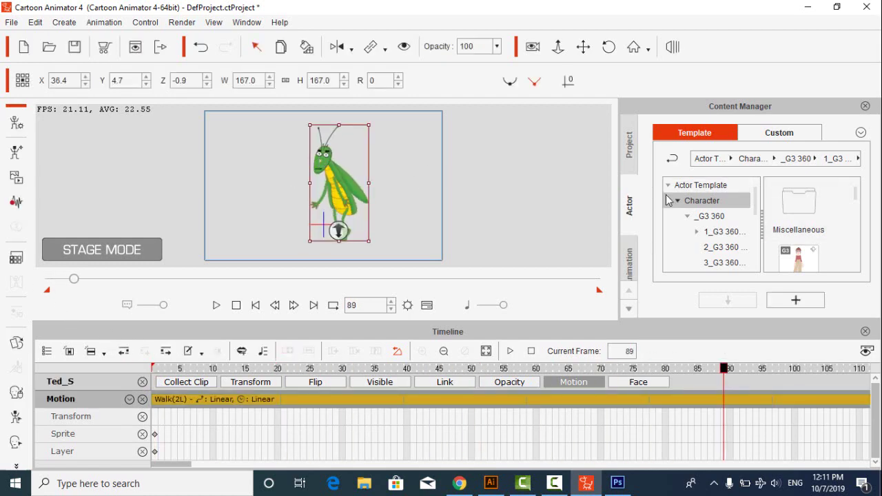
left_click(787, 133)
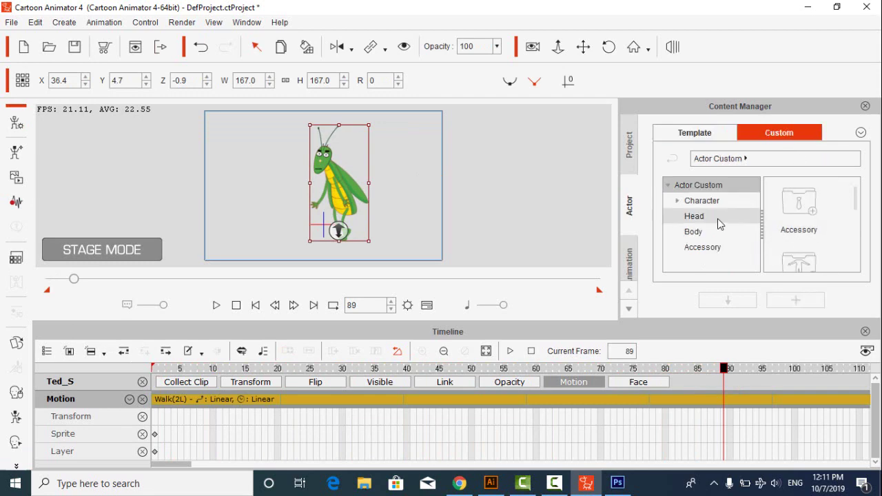
left_click(677, 201)
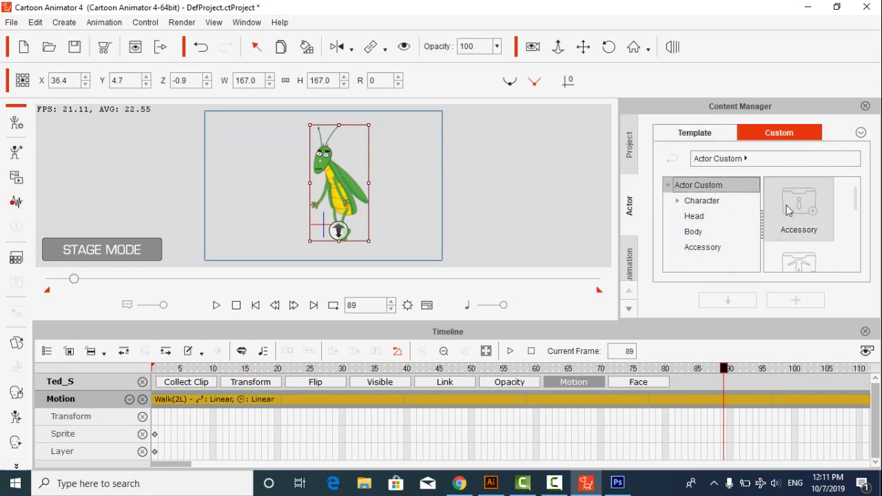
left_click(703, 201)
scroll(856, 203, "down", 5)
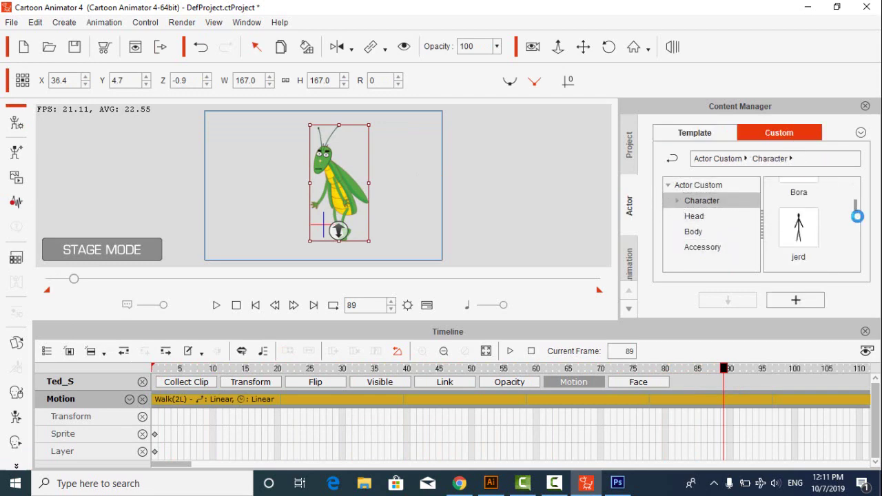
left_click(796, 300)
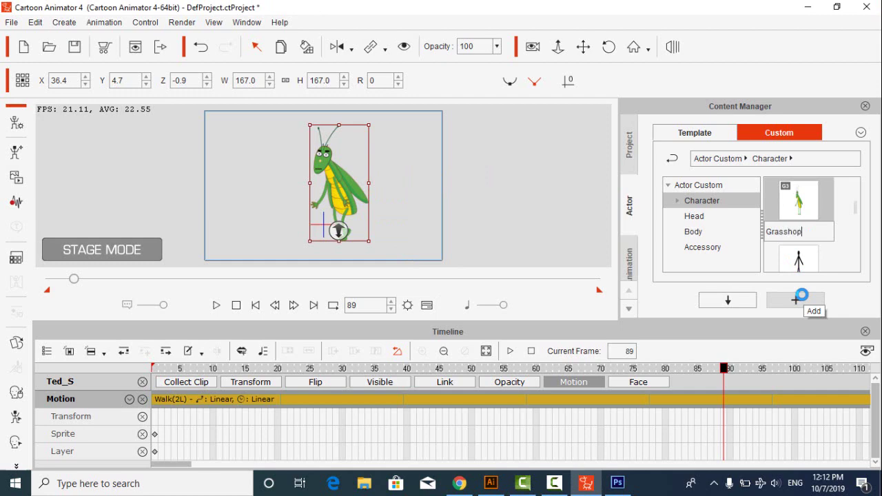
key("Return")
left_click(431, 173)
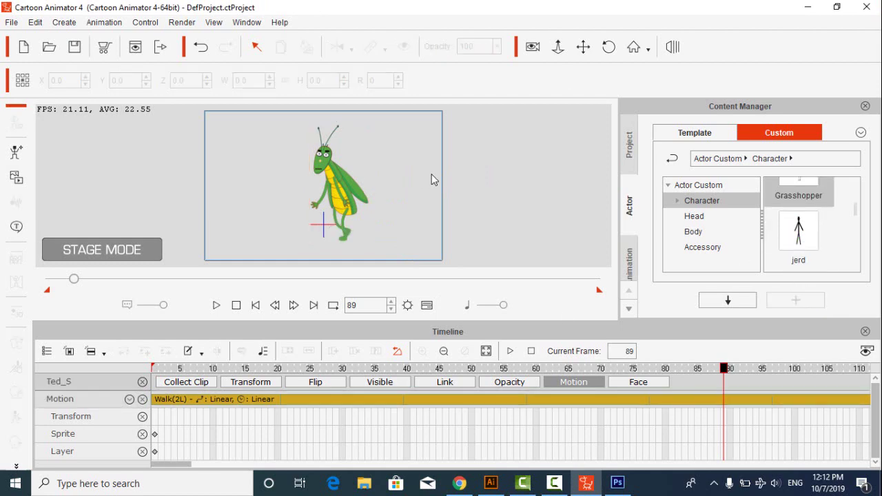
left_click(554, 482)
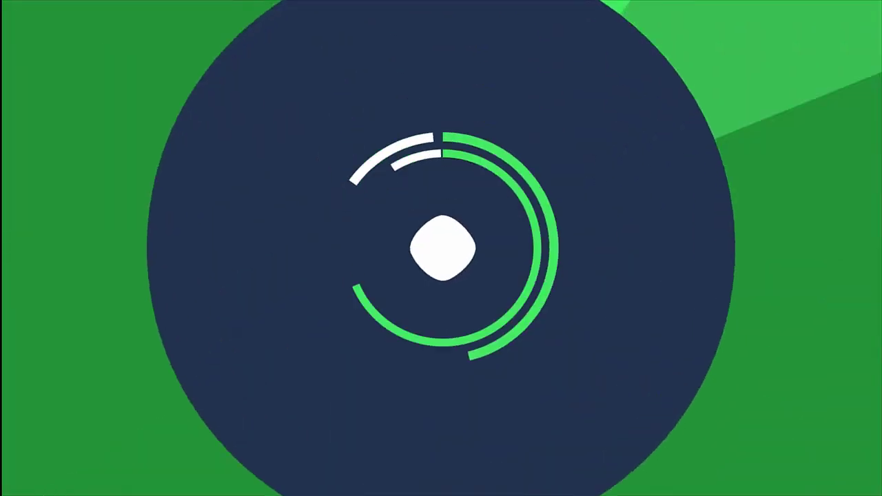